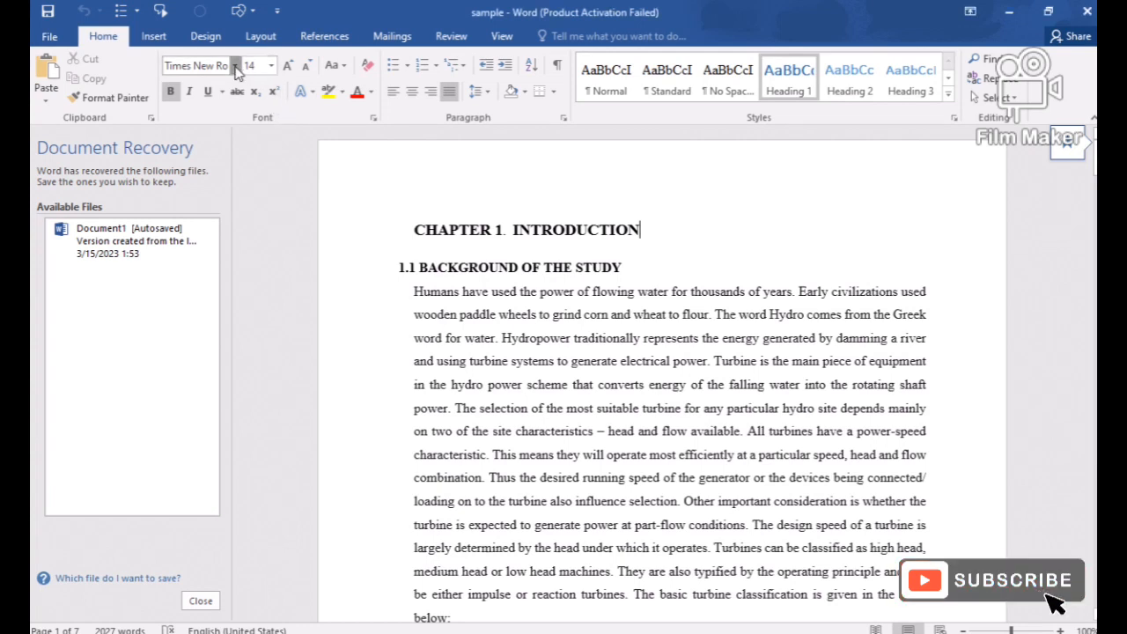
Apply the Times New Roman font to the heading "CHAPTER 1. INTRODUCTION".
left_click(235, 66)
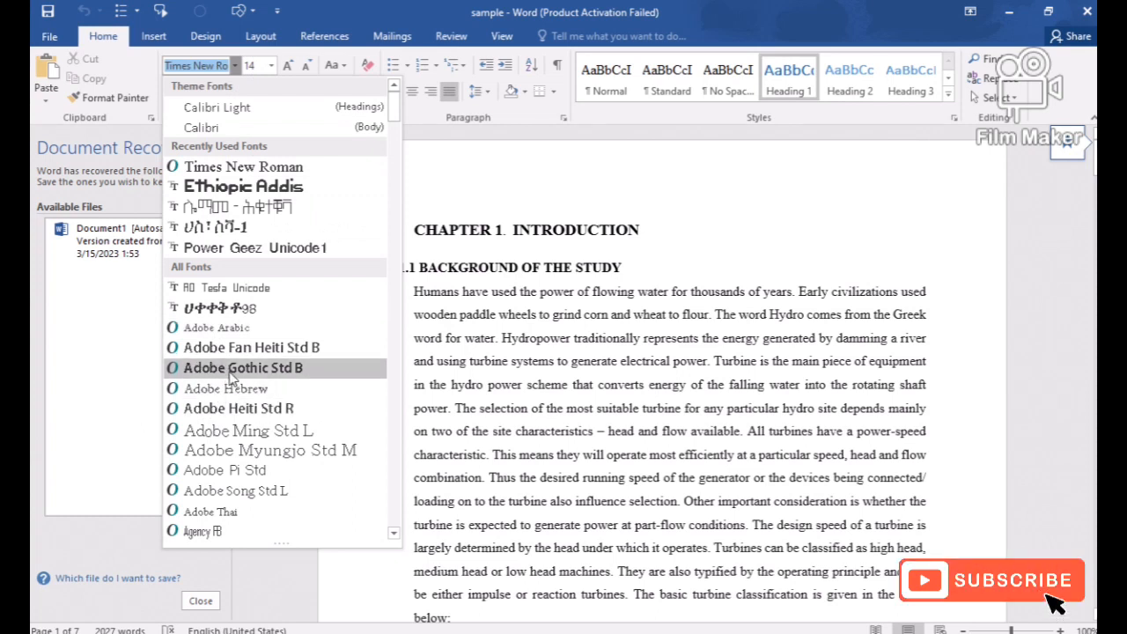
left_click(490, 227)
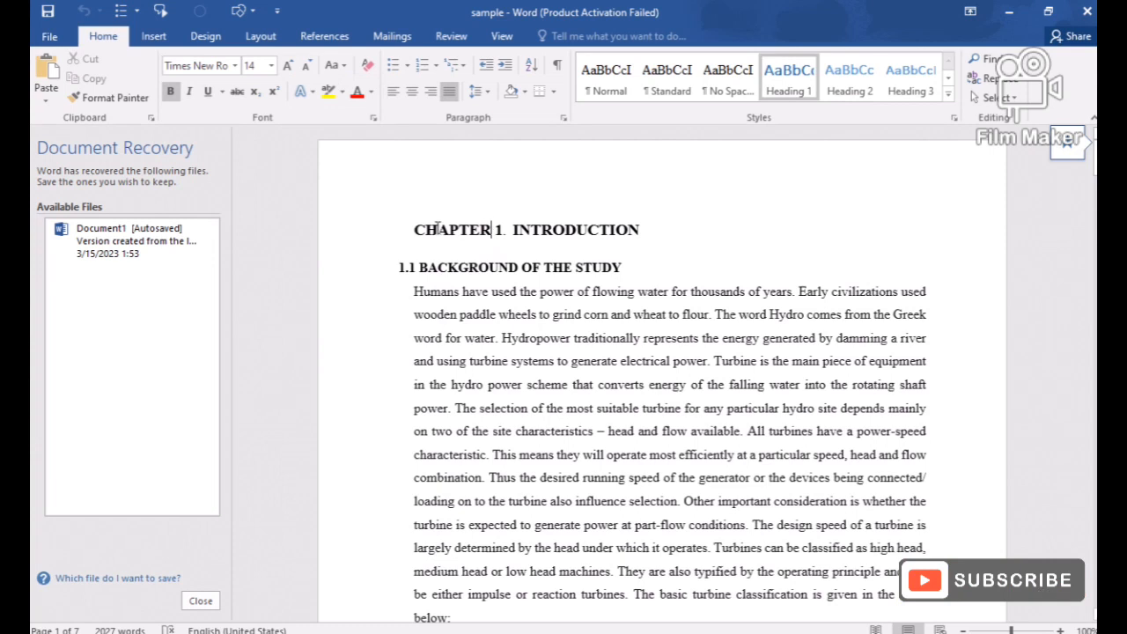
left_click_drag(437, 227, 646, 229)
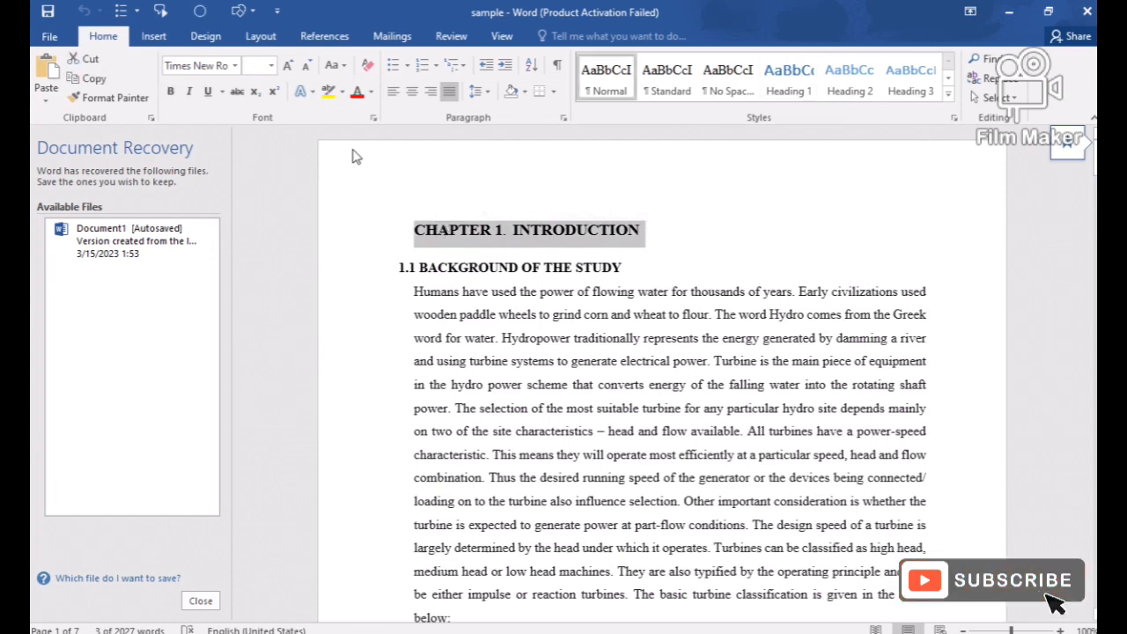
left_click(236, 66)
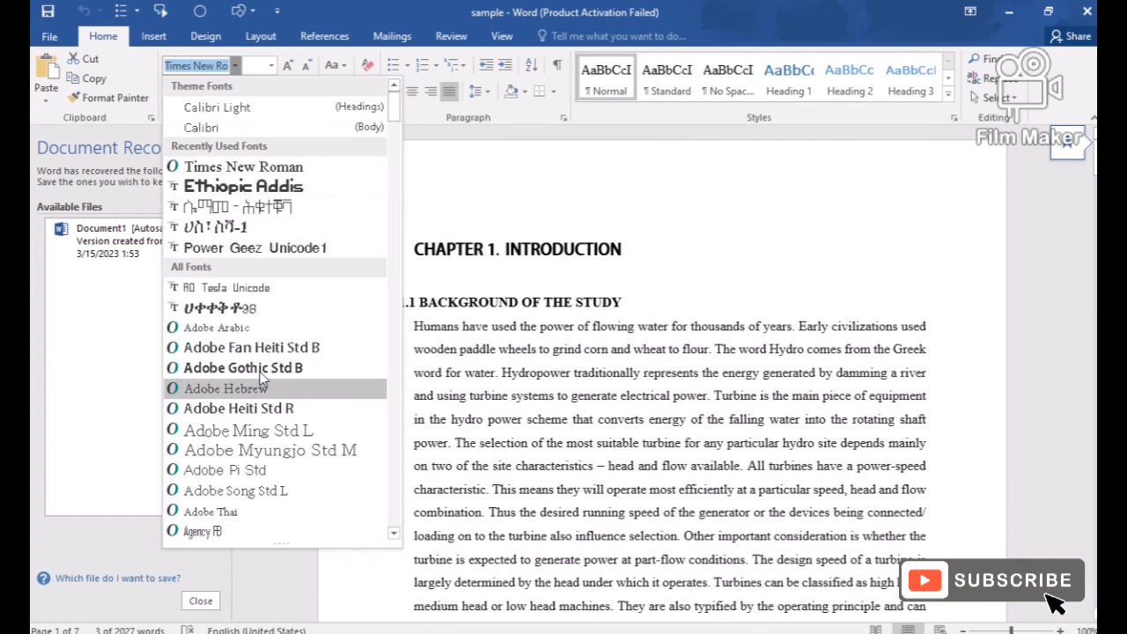
left_click(264, 173)
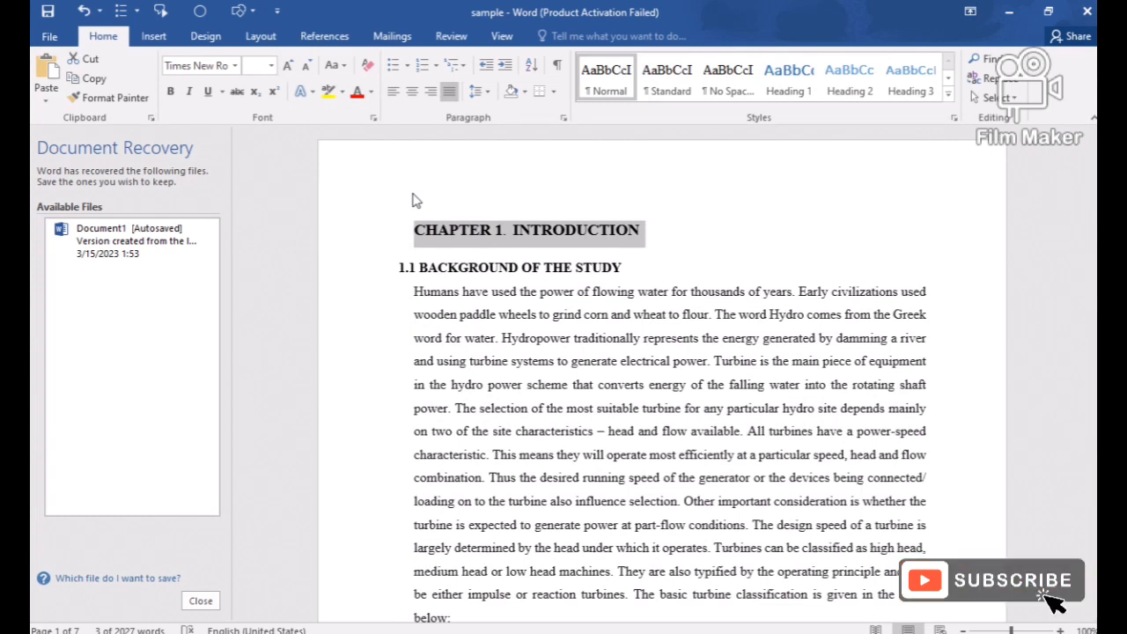
key("super+c")
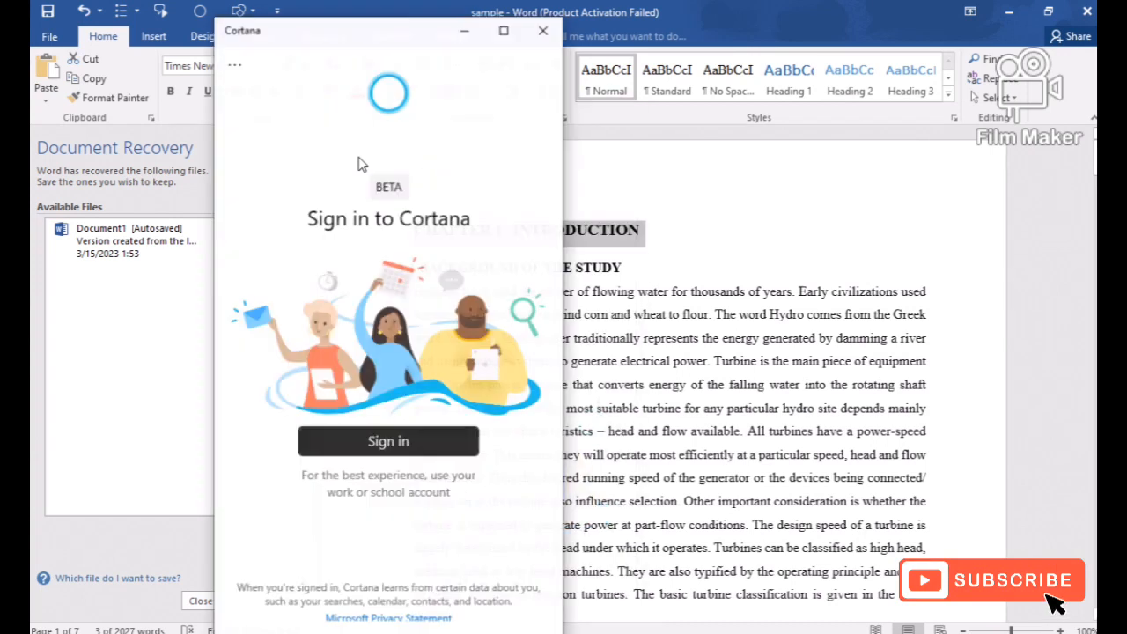
left_click(534, 23)
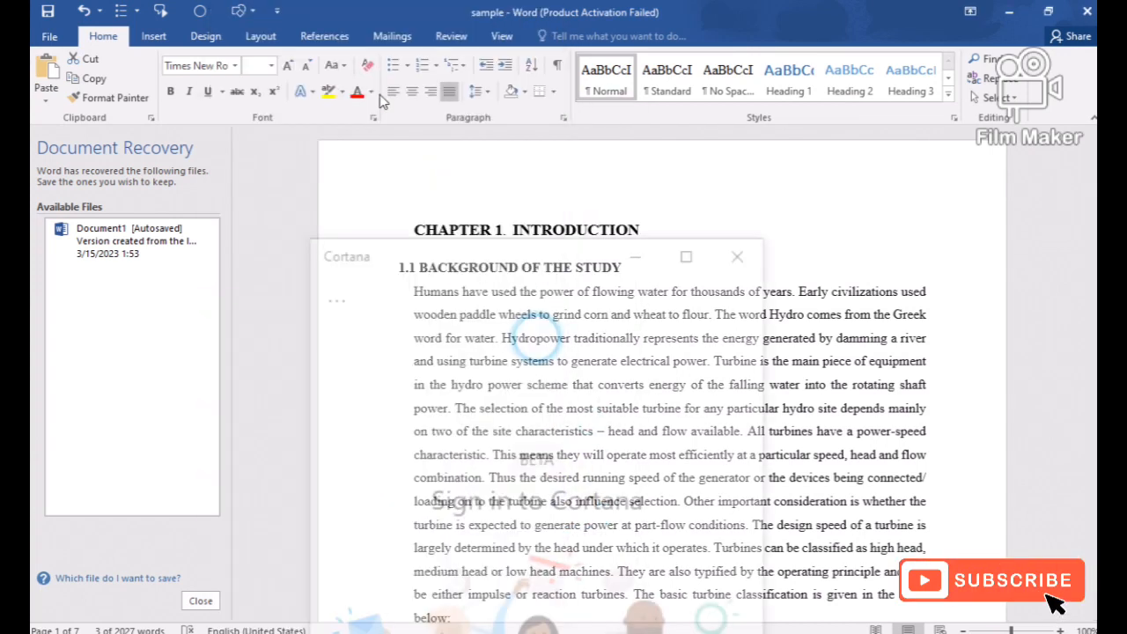
Try to set the chapter heading's font size to 28.6.
left_click(272, 66)
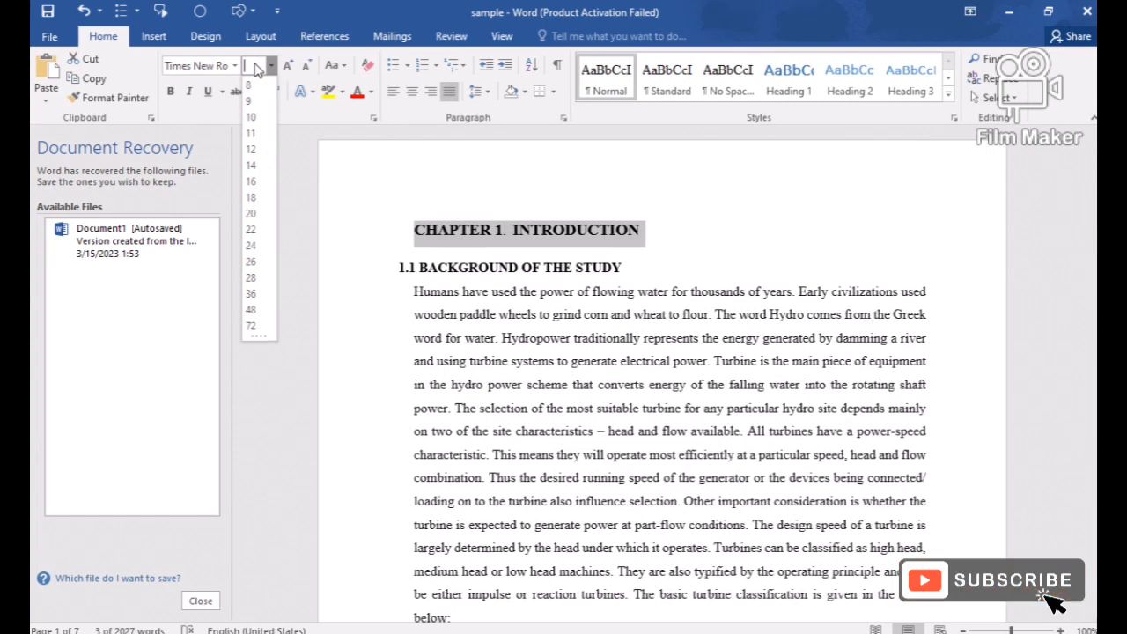
type("28")
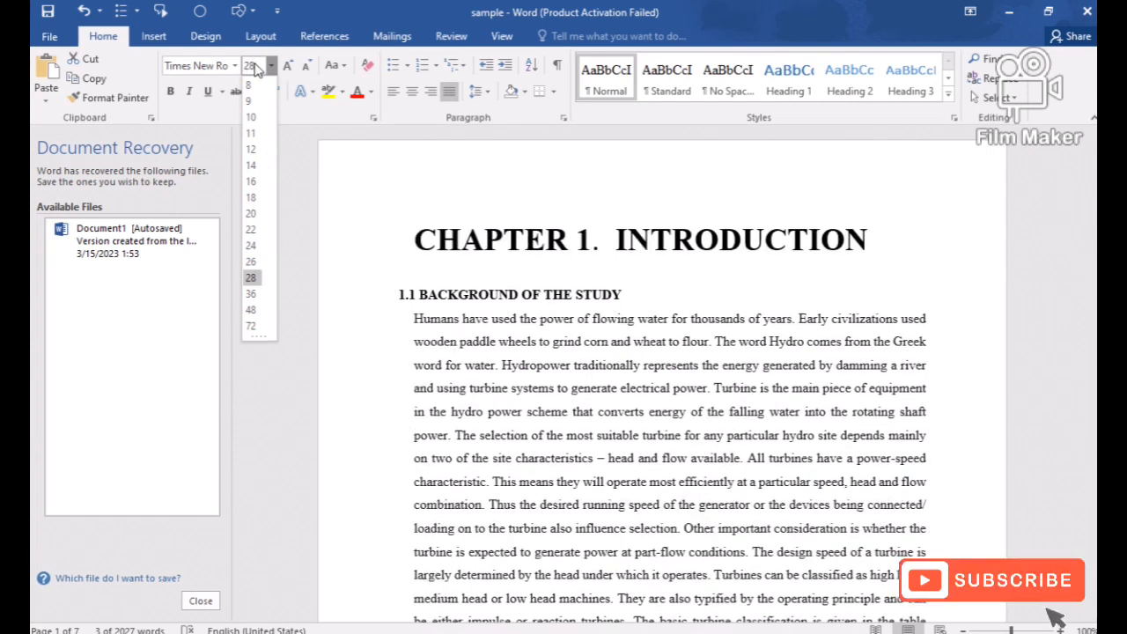
left_click(256, 67)
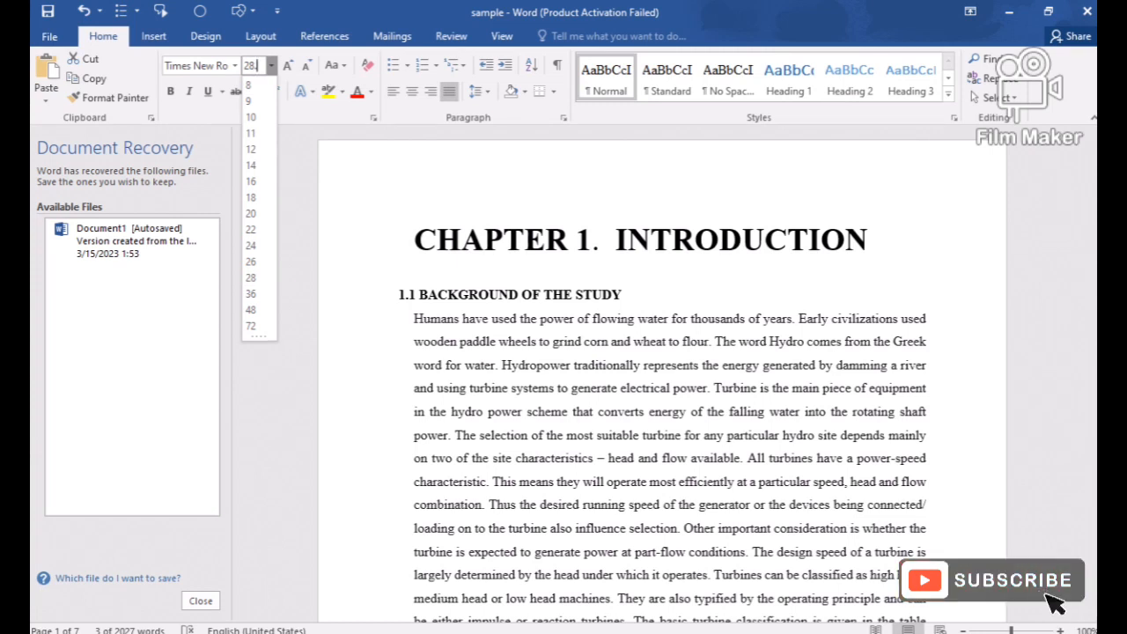
type(".6")
key("Return")
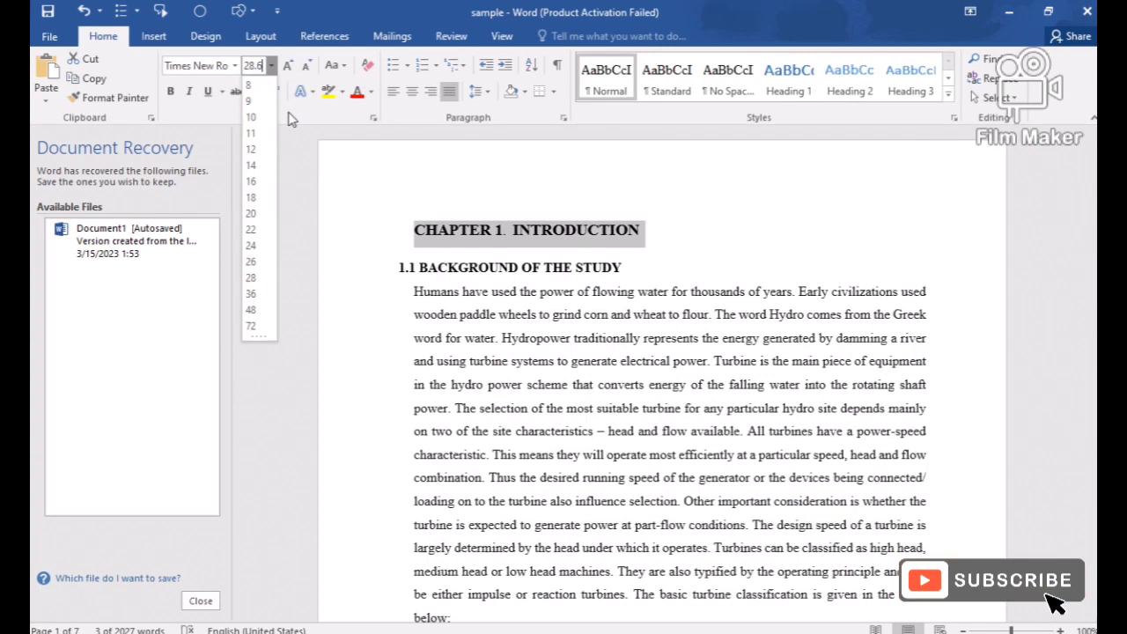
left_click(334, 185)
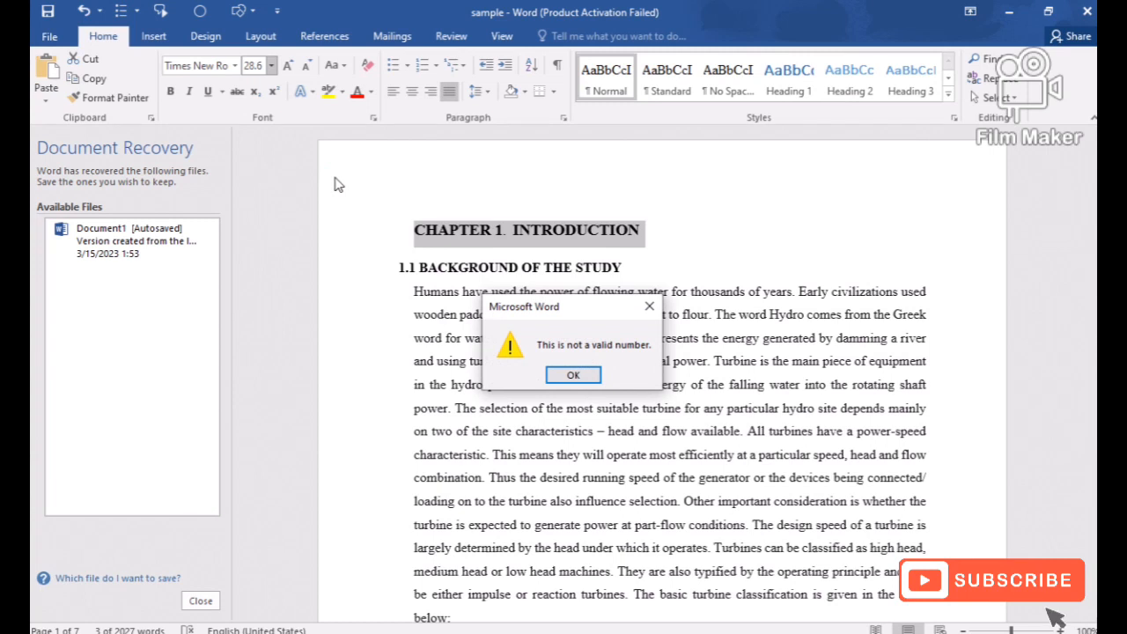
left_click(577, 373)
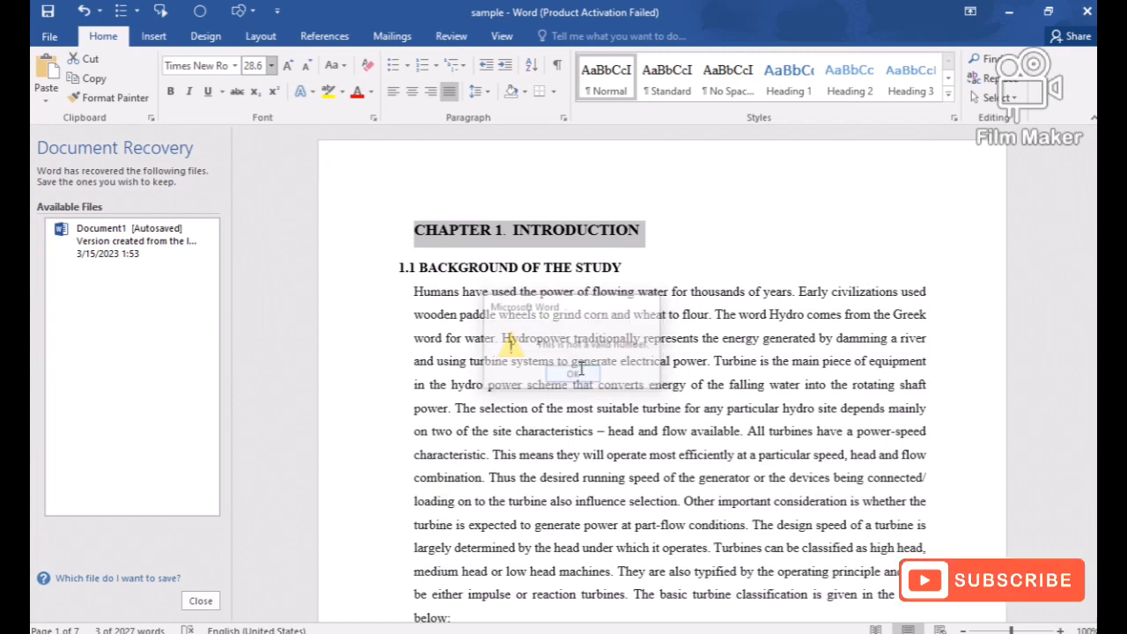
Set the chapter heading's font size to 28, shrink it stepwise to 18 and grow it back to 22.
left_click(272, 67)
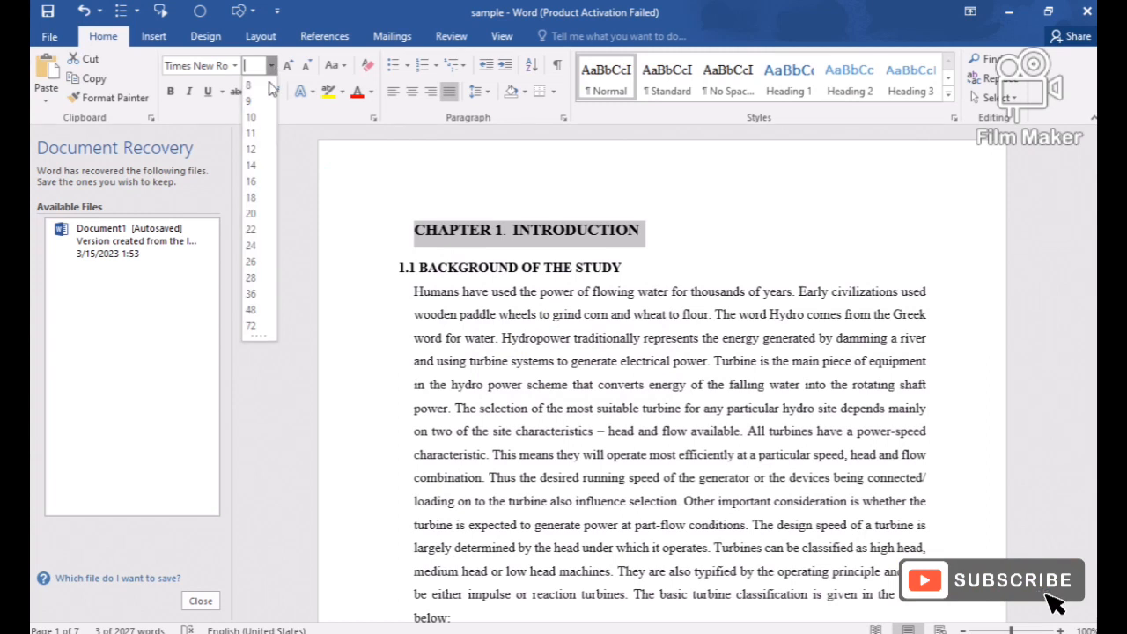
left_click(248, 282)
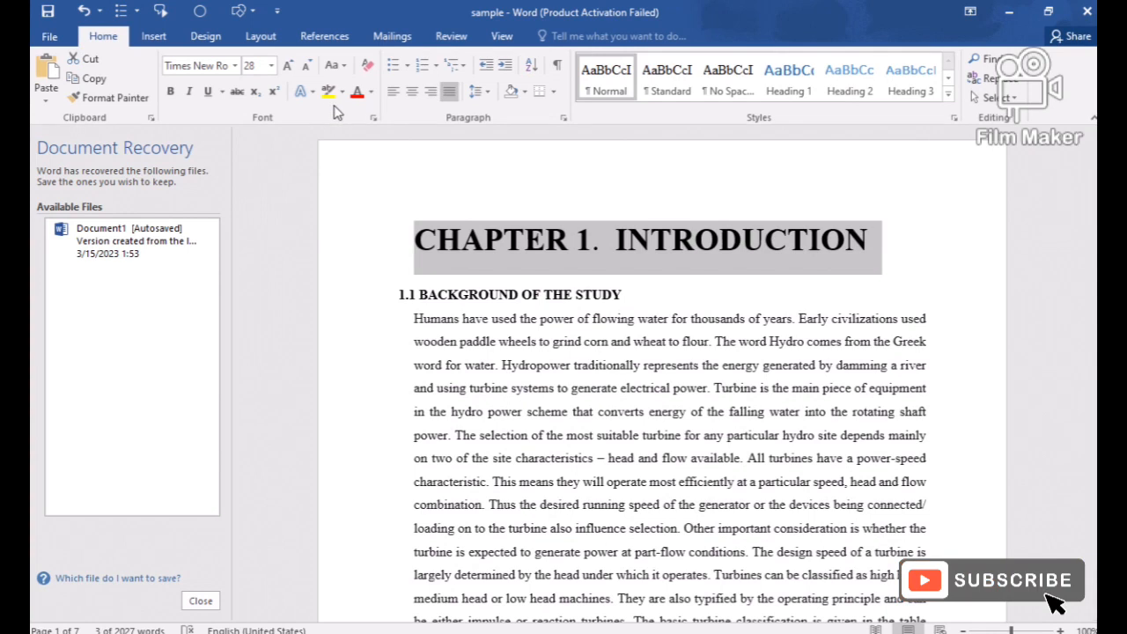
left_click(303, 67)
left_click(304, 68)
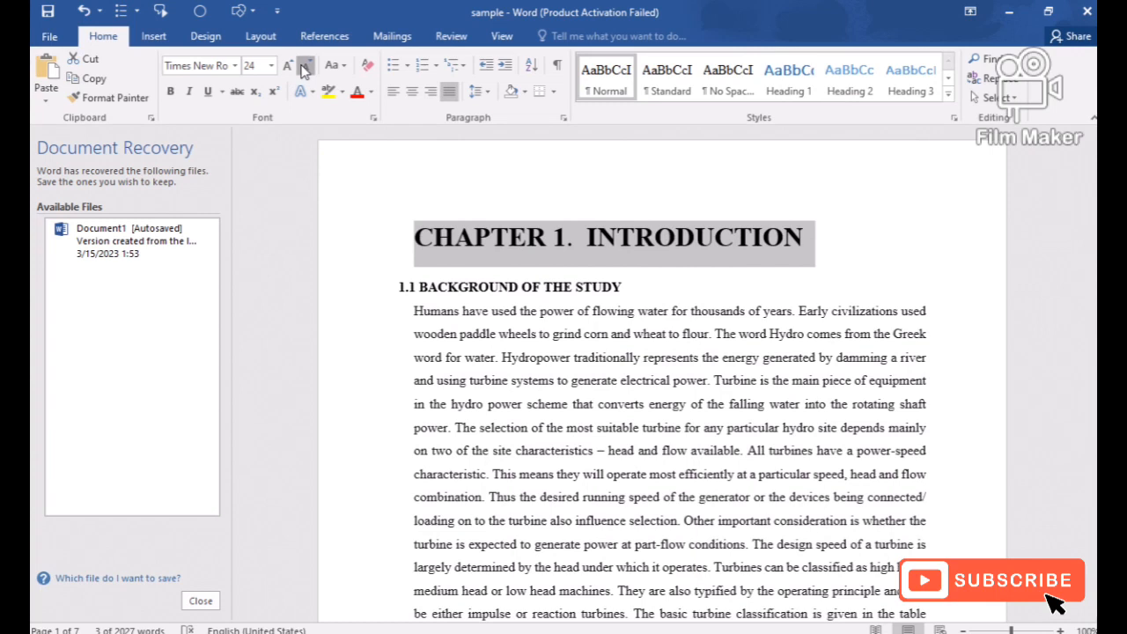
left_click(304, 68)
left_click(303, 68)
left_click(304, 68)
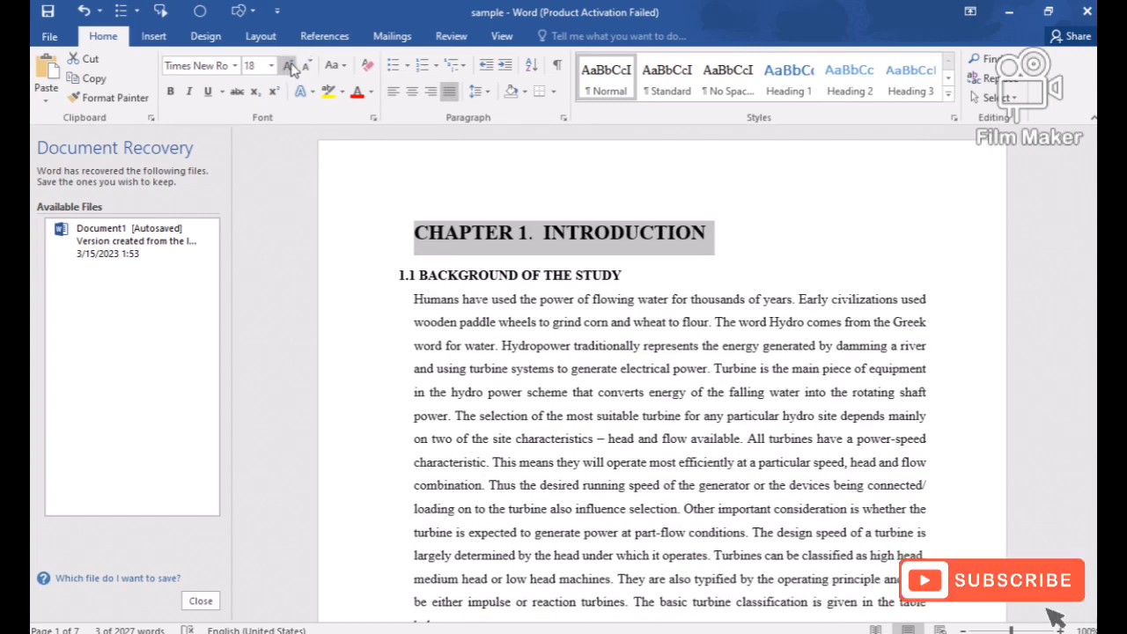
left_click(289, 68)
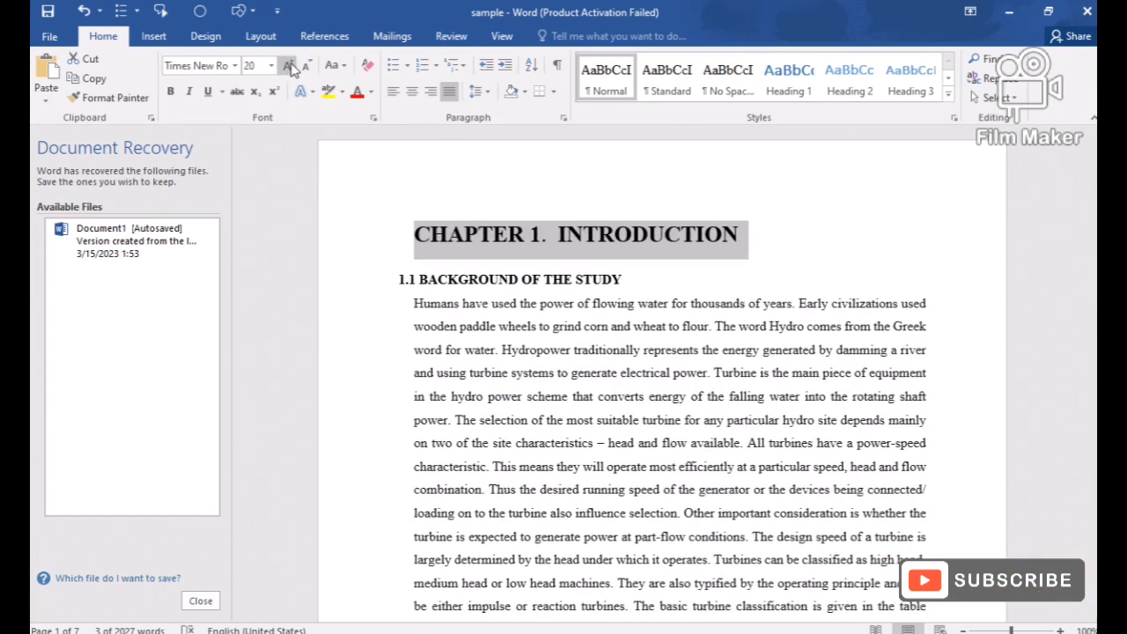
left_click(289, 67)
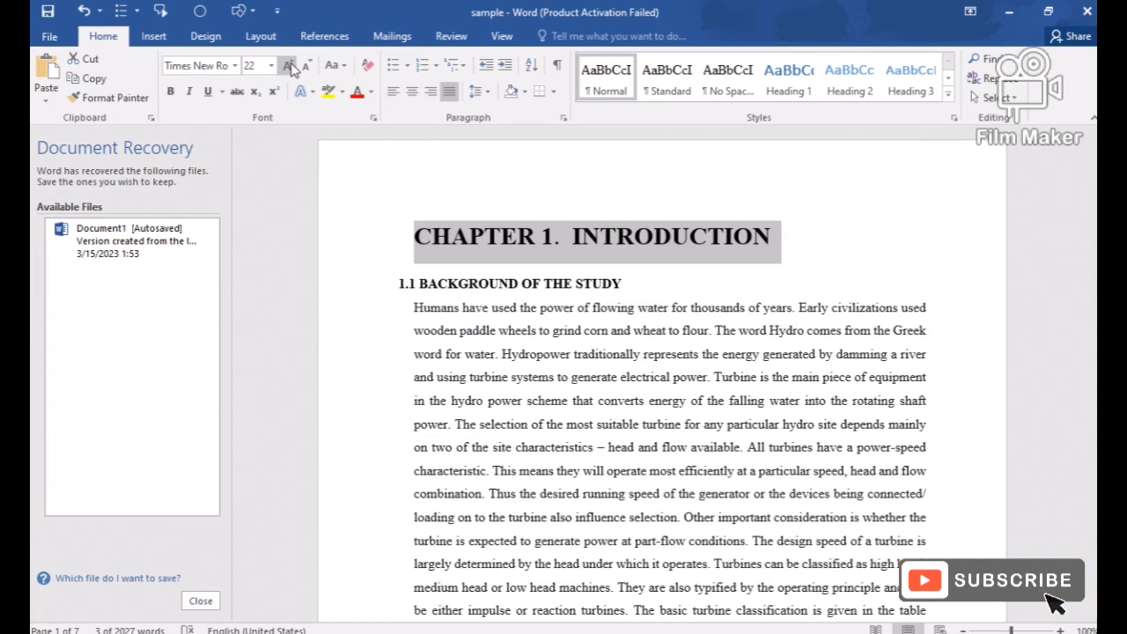
Toggle bold off and back on for the chapter heading and make it italic.
left_click(171, 97)
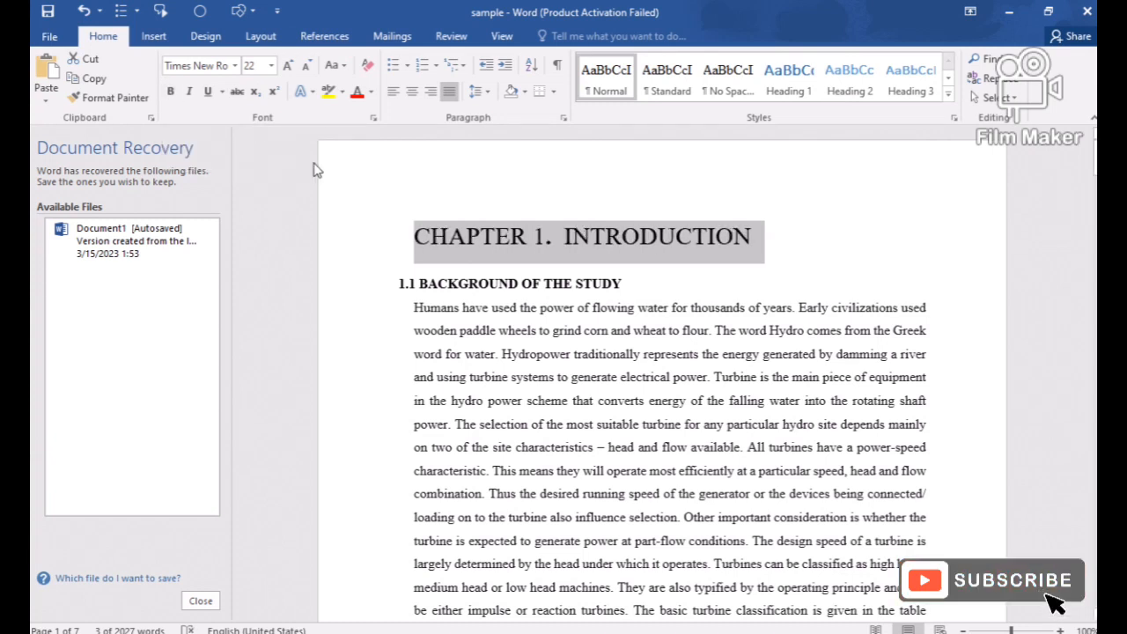
left_click(171, 93)
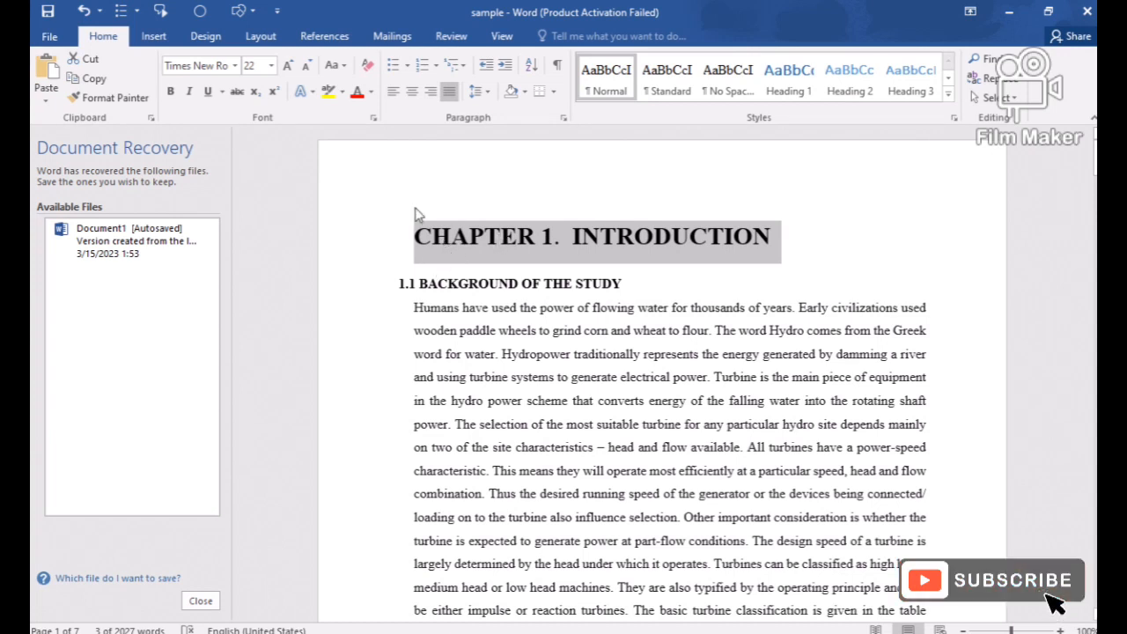
left_click(191, 93)
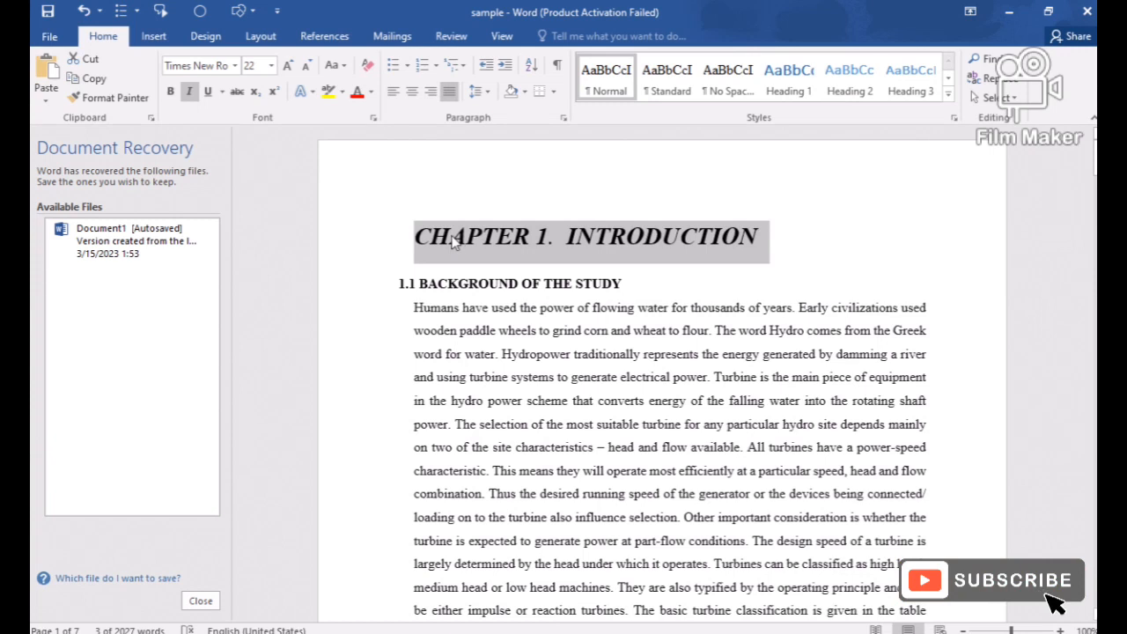
Underline the chapter heading and choose the thick solid line as its underline style.
left_click(208, 93)
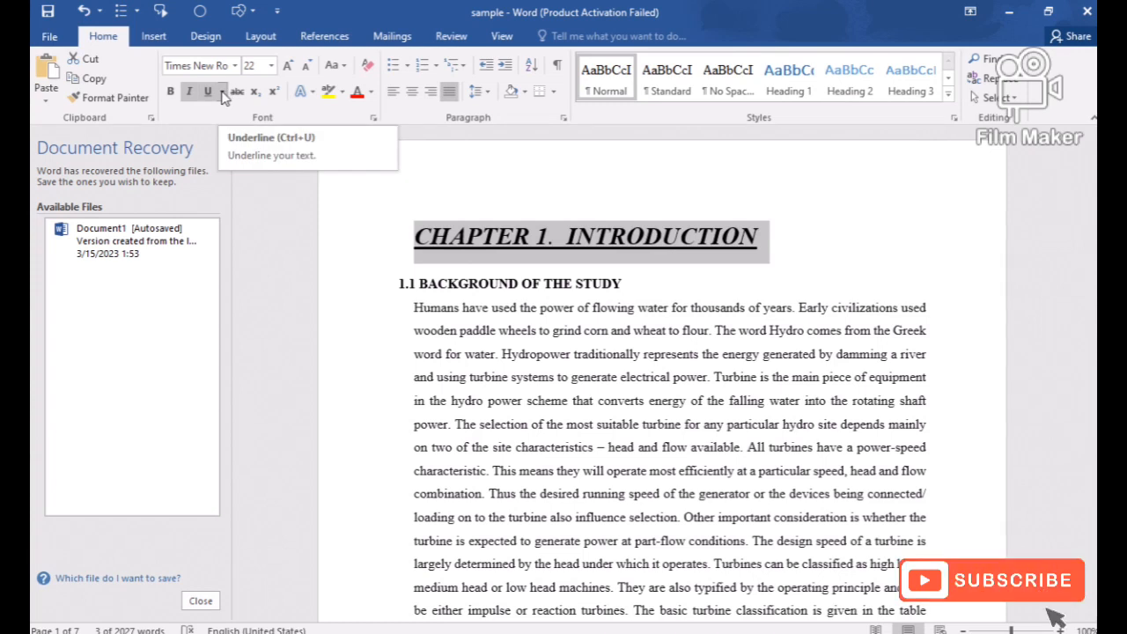
left_click(223, 92)
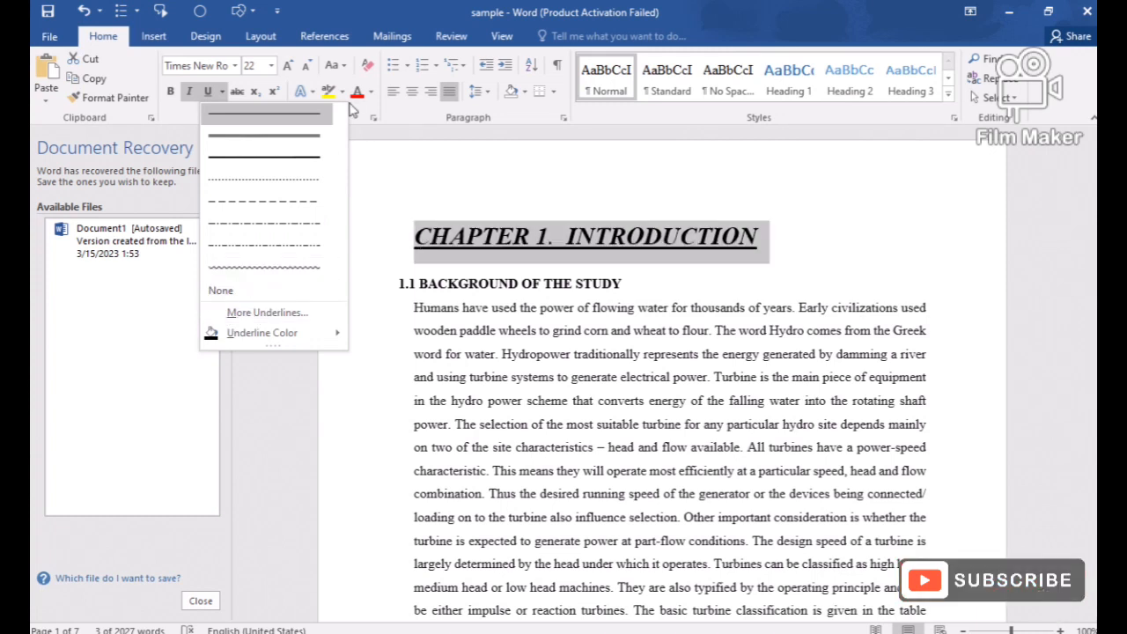
left_click(296, 154)
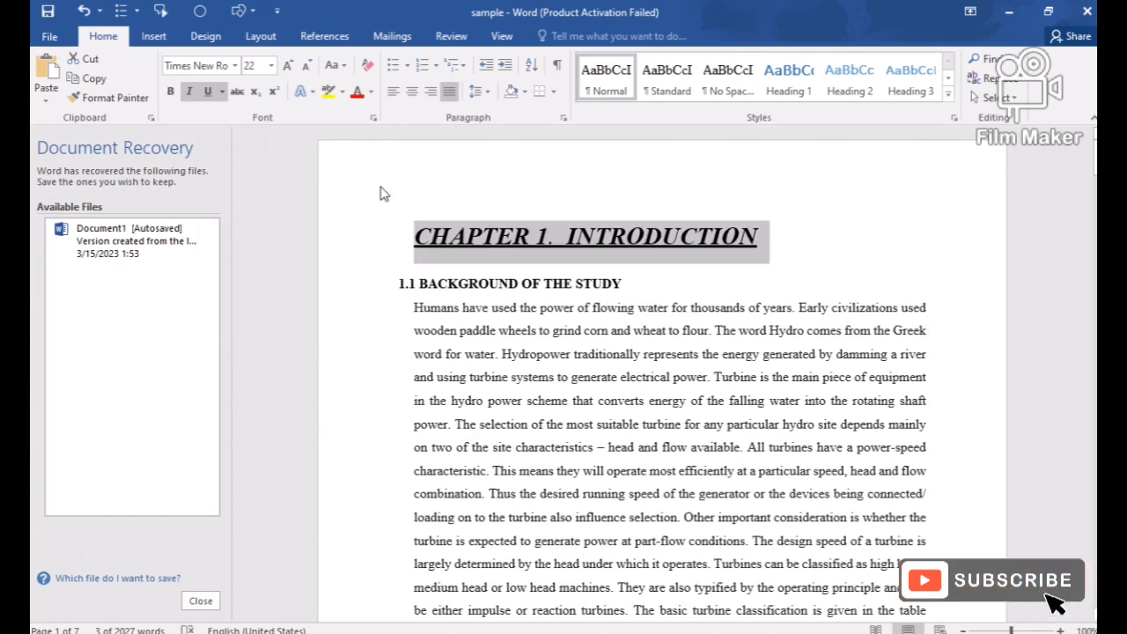
mouse_move(381, 187)
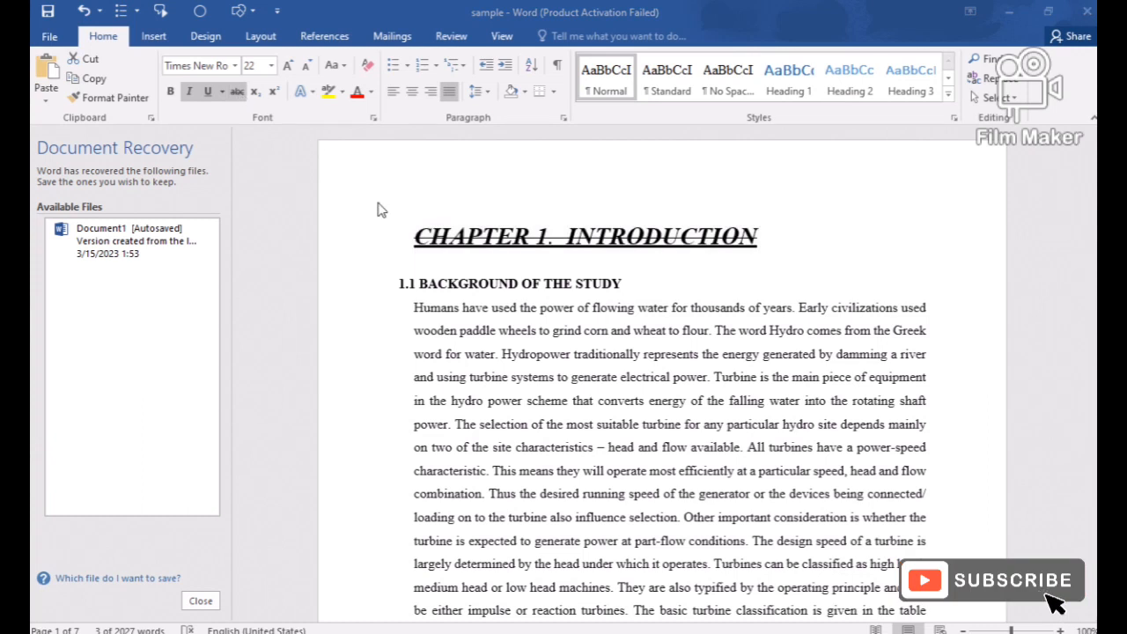
key("super+Tab")
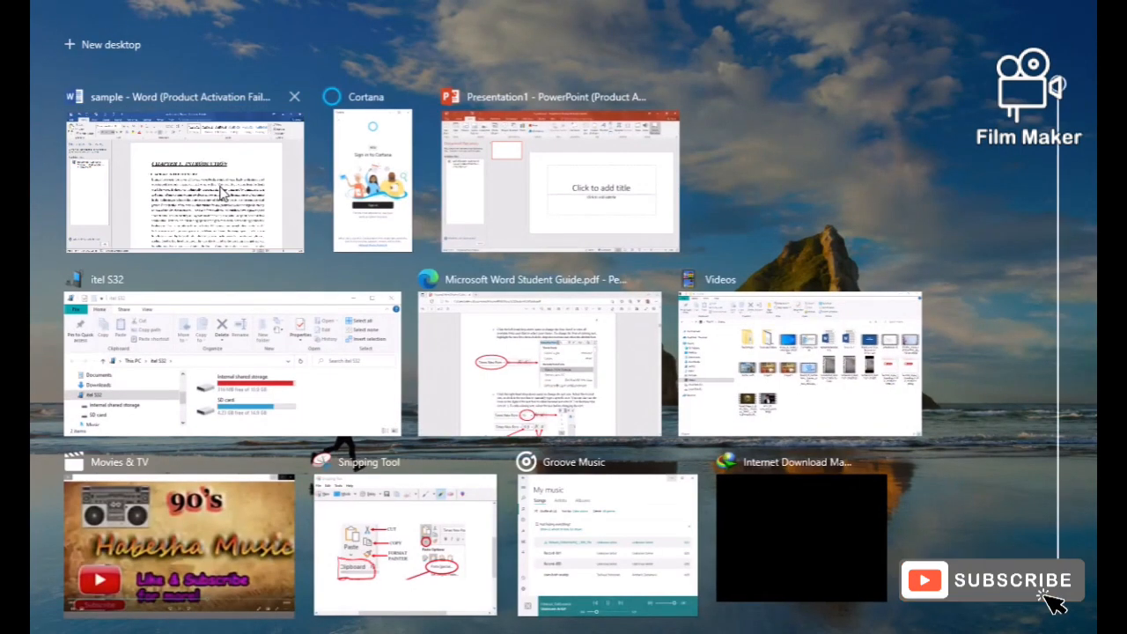
left_click(221, 194)
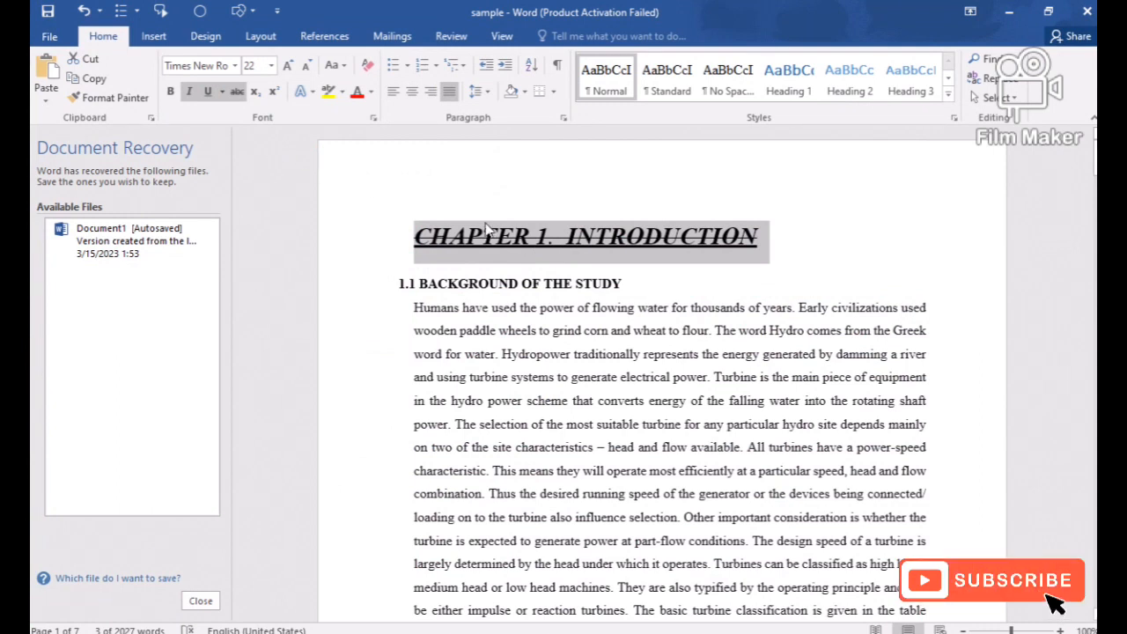
Add the word "student" at the end of the chapter heading.
left_click(759, 247)
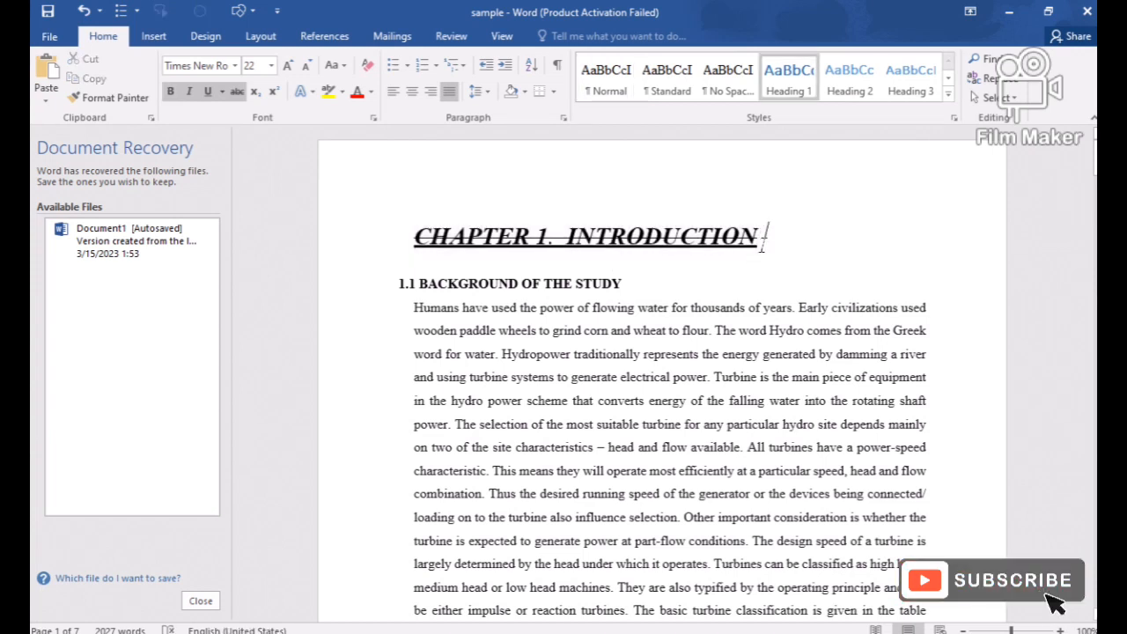
type("s")
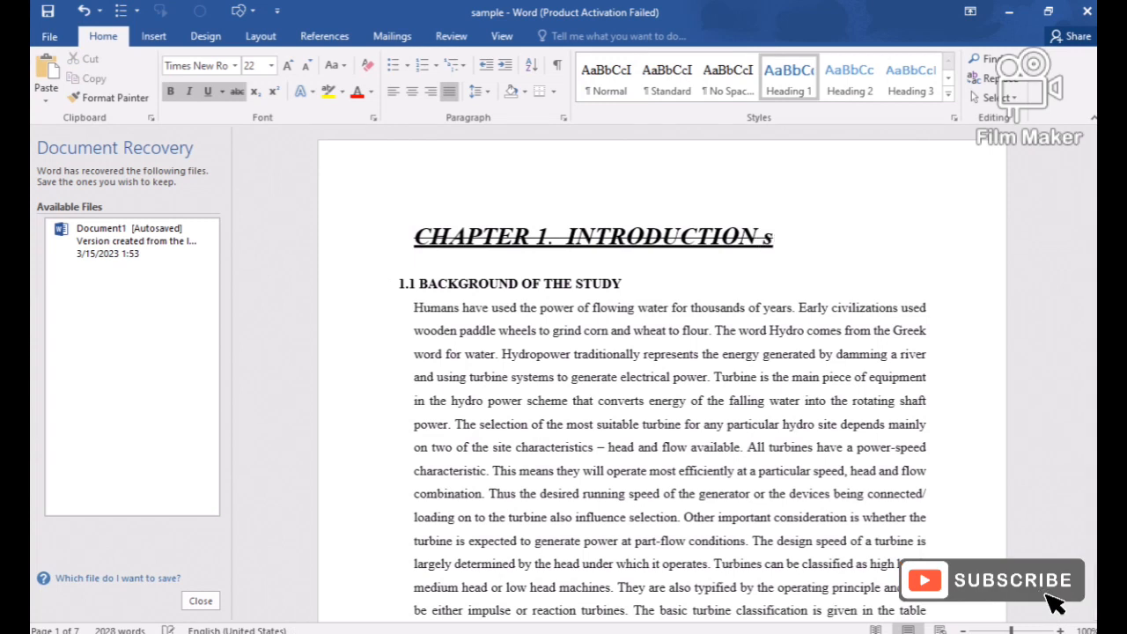
type("tudent")
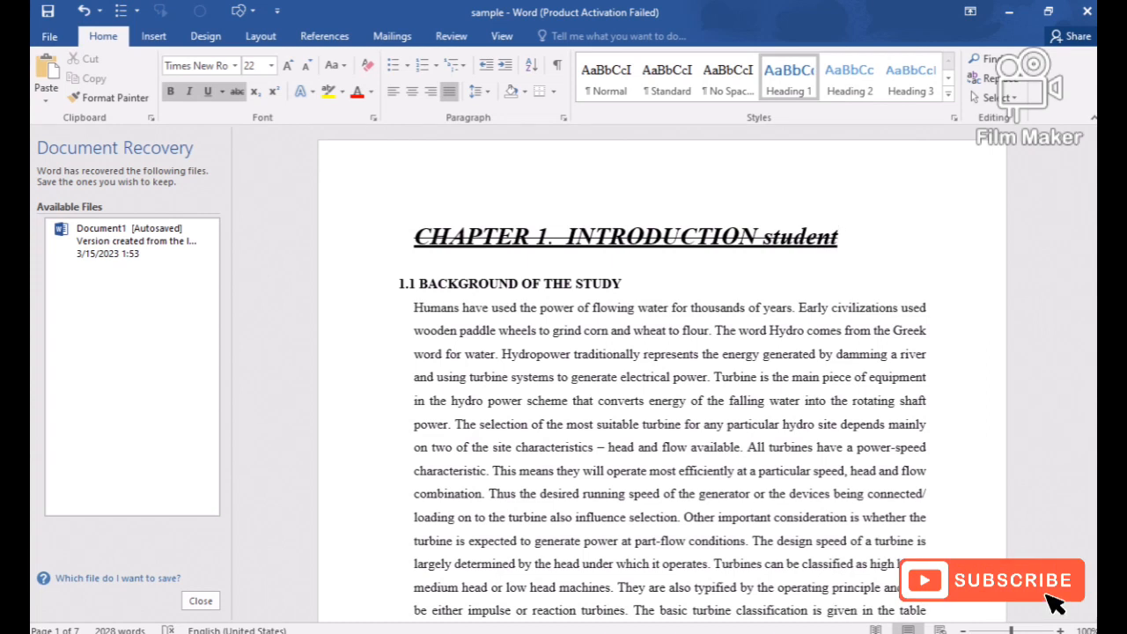
Format the word "student" in the chapter heading as subscript, switch it to superscript, and return it to normal text.
left_click_drag(759, 237, 796, 236)
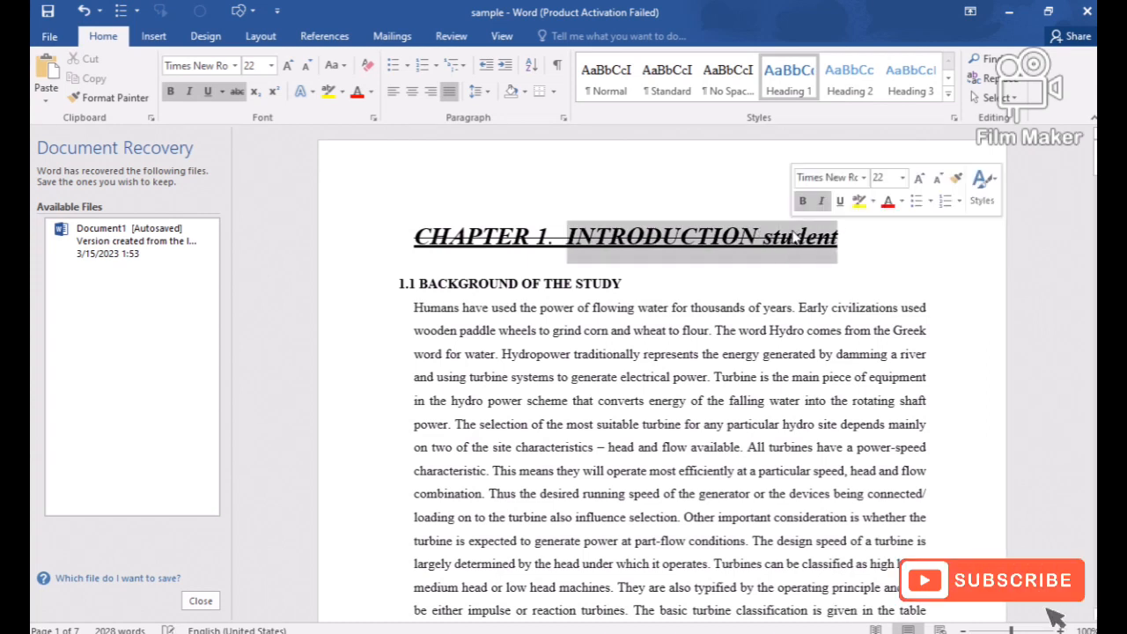
triple_click(835, 243)
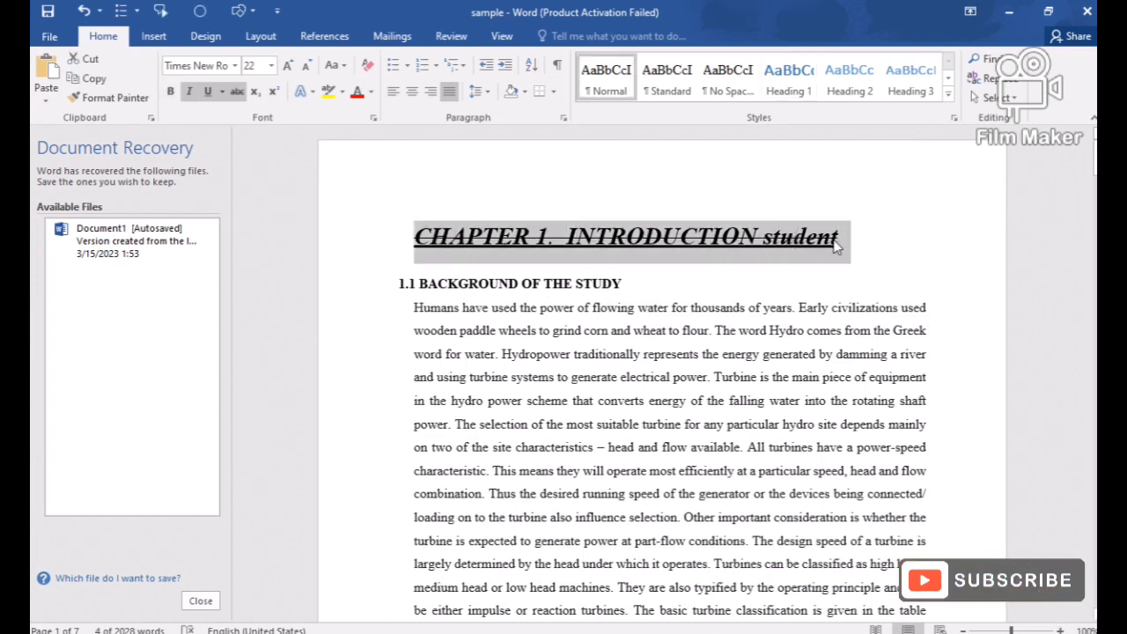
left_click(835, 243)
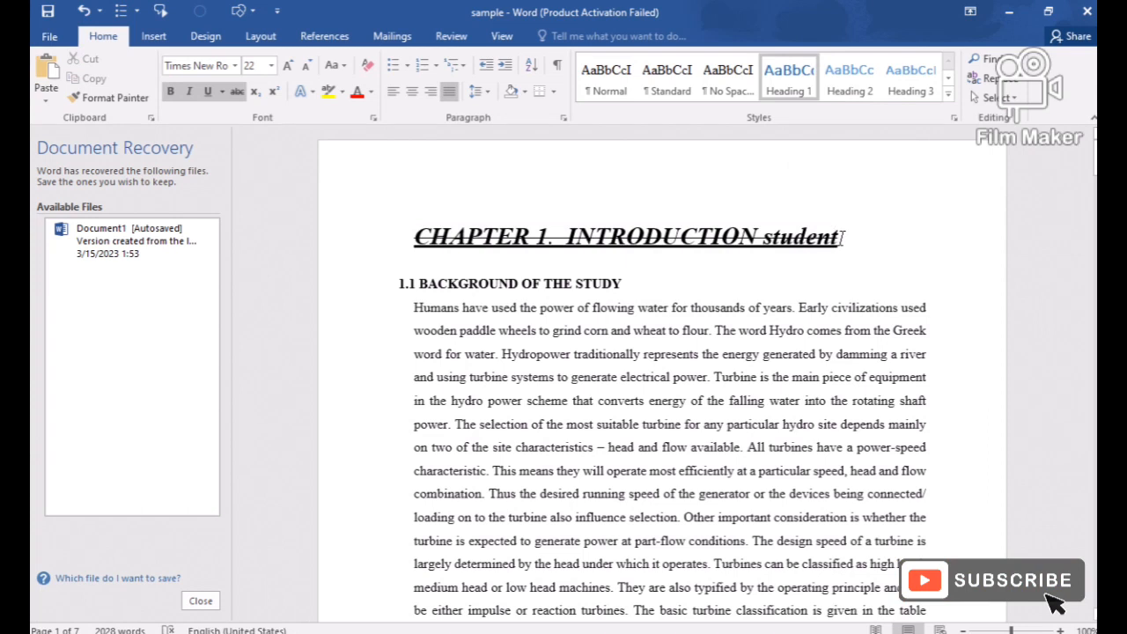
left_click_drag(839, 238, 771, 243)
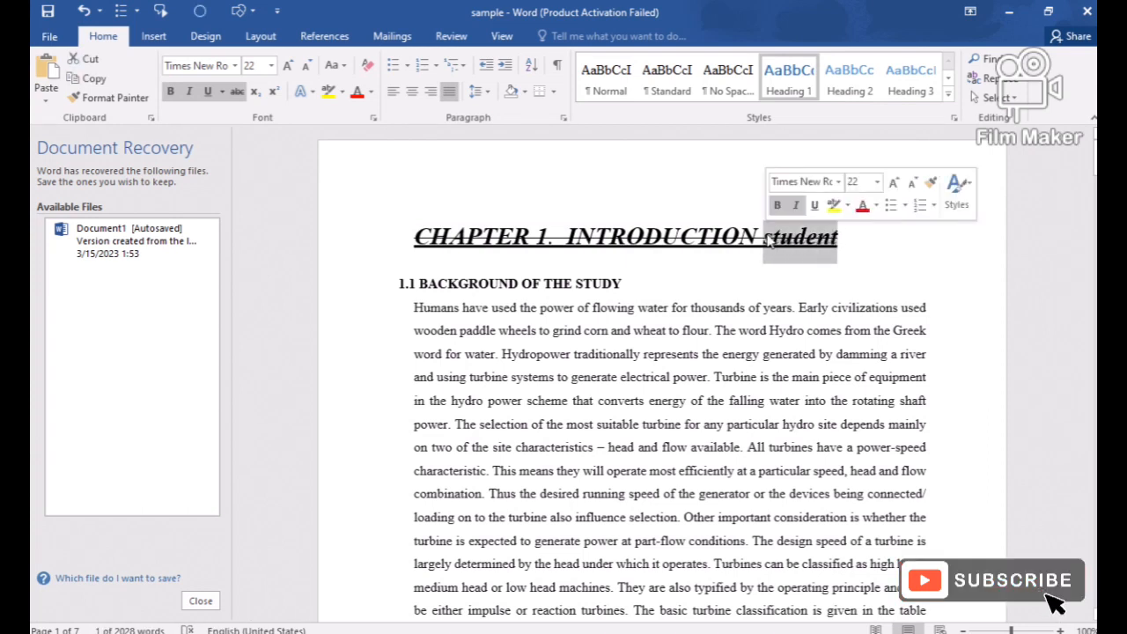
left_click(254, 92)
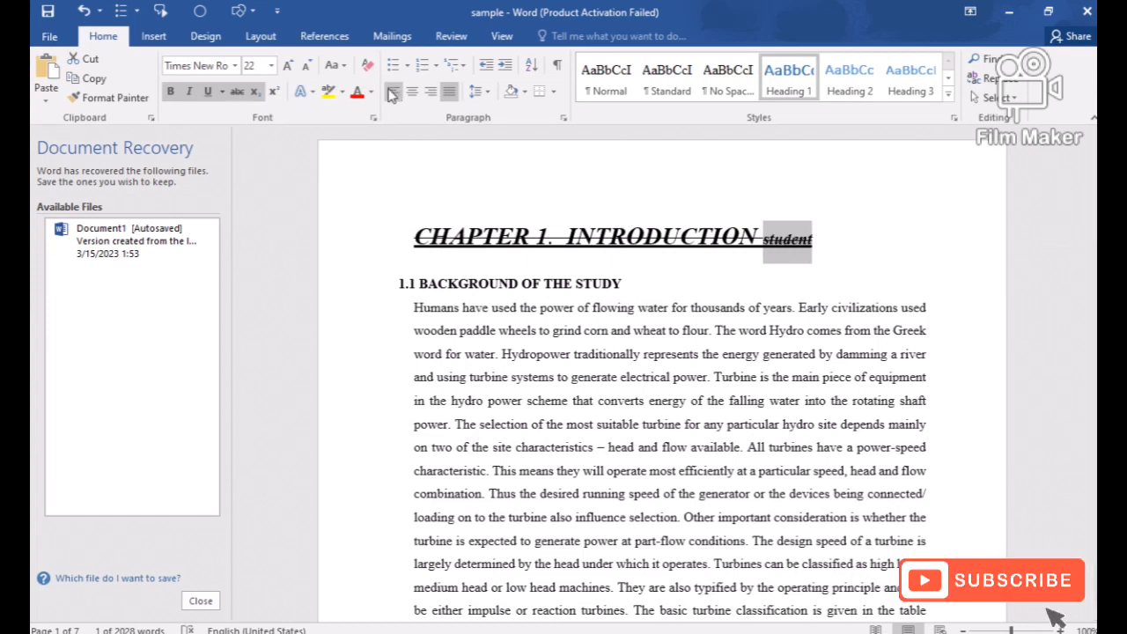
left_click(275, 92)
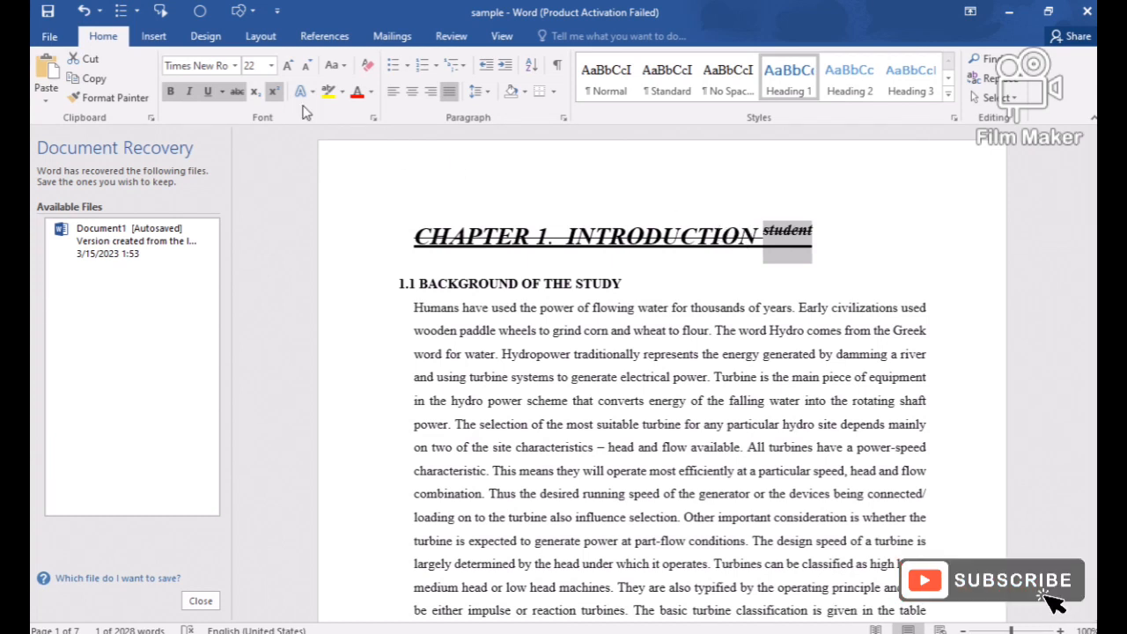
left_click(272, 93)
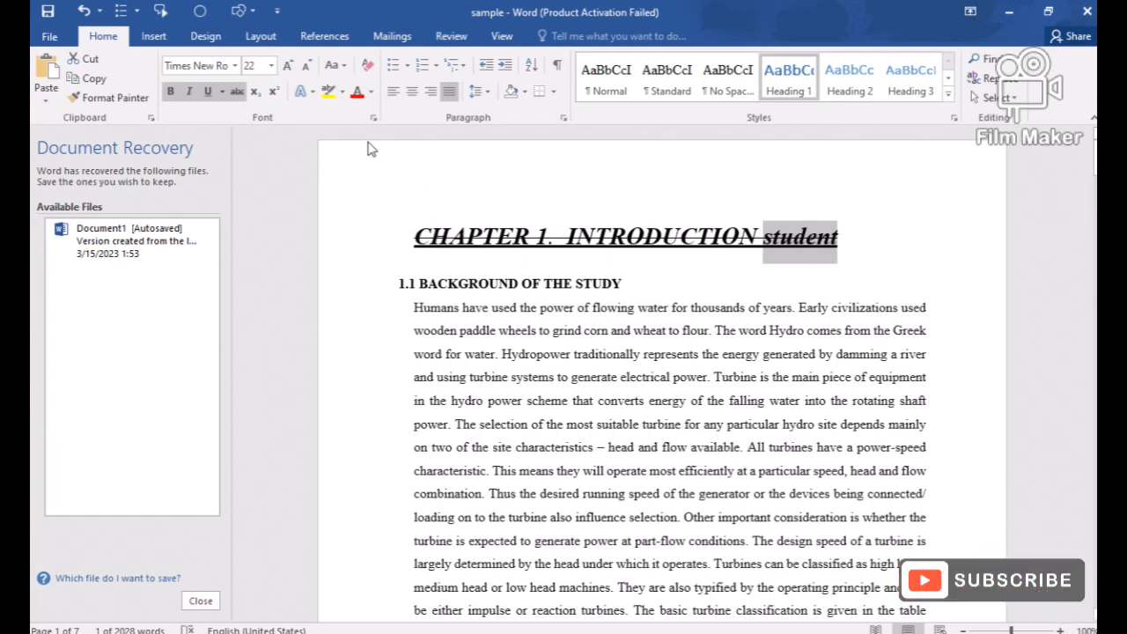
Highlight the entire chapter heading in yellow.
double_click(486, 238)
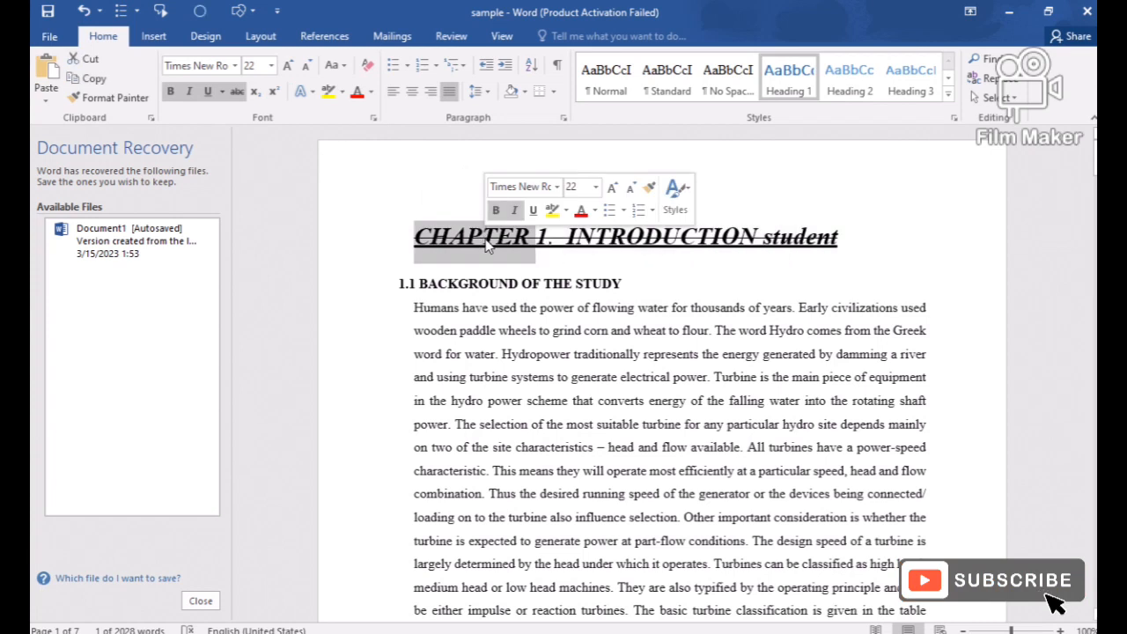
triple_click(486, 243)
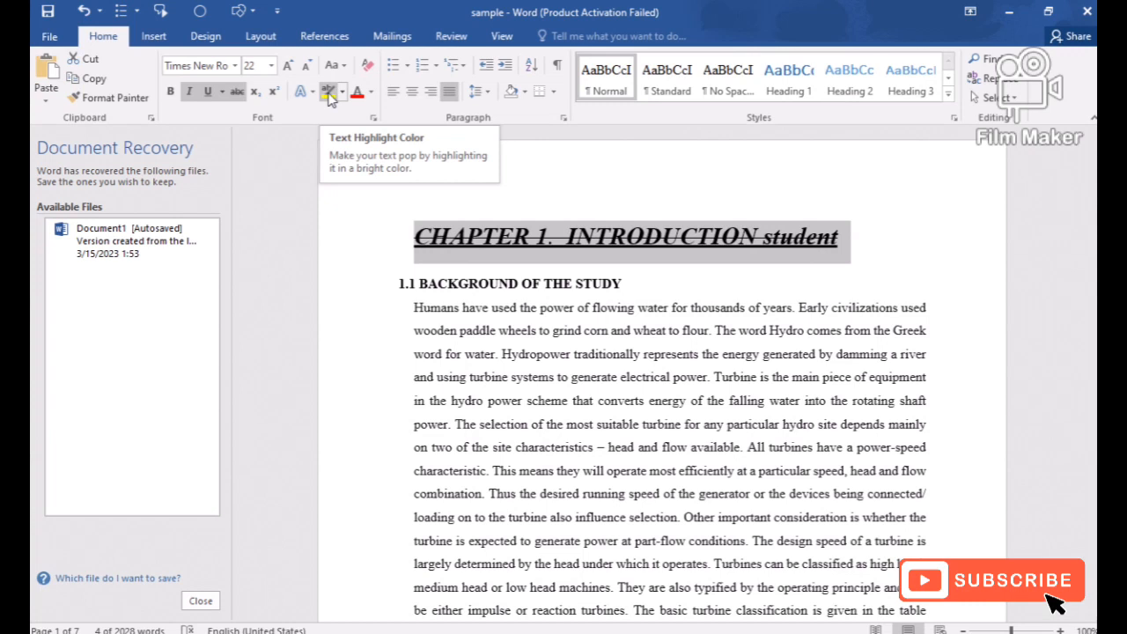
left_click(329, 93)
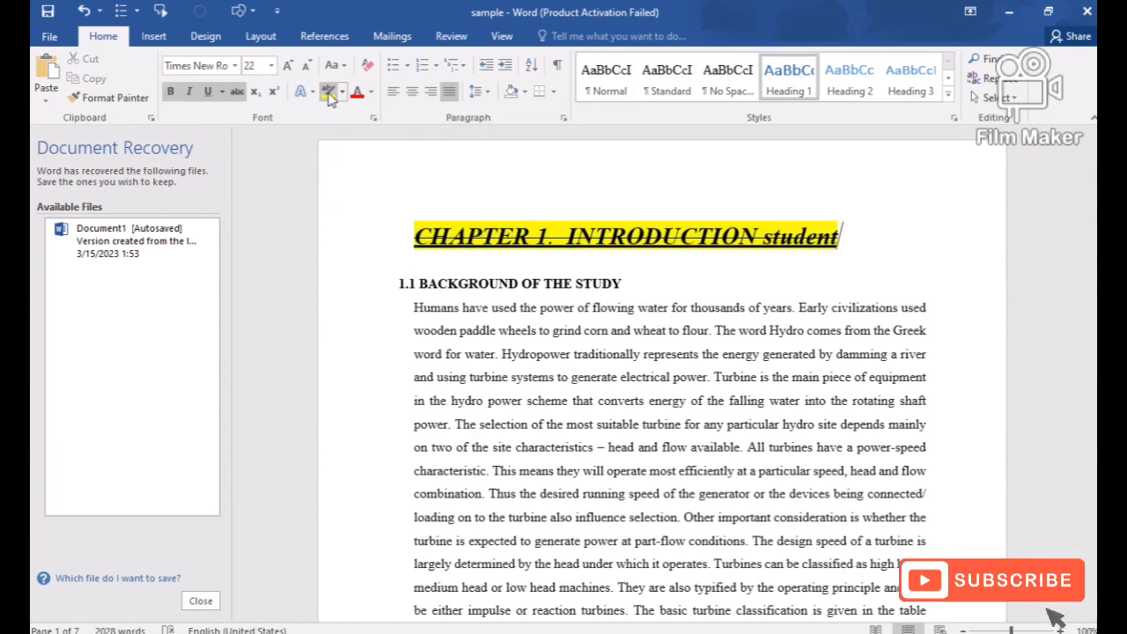
Choose red as the text highlight color and switch the highlighter off without marking any text.
left_click(342, 92)
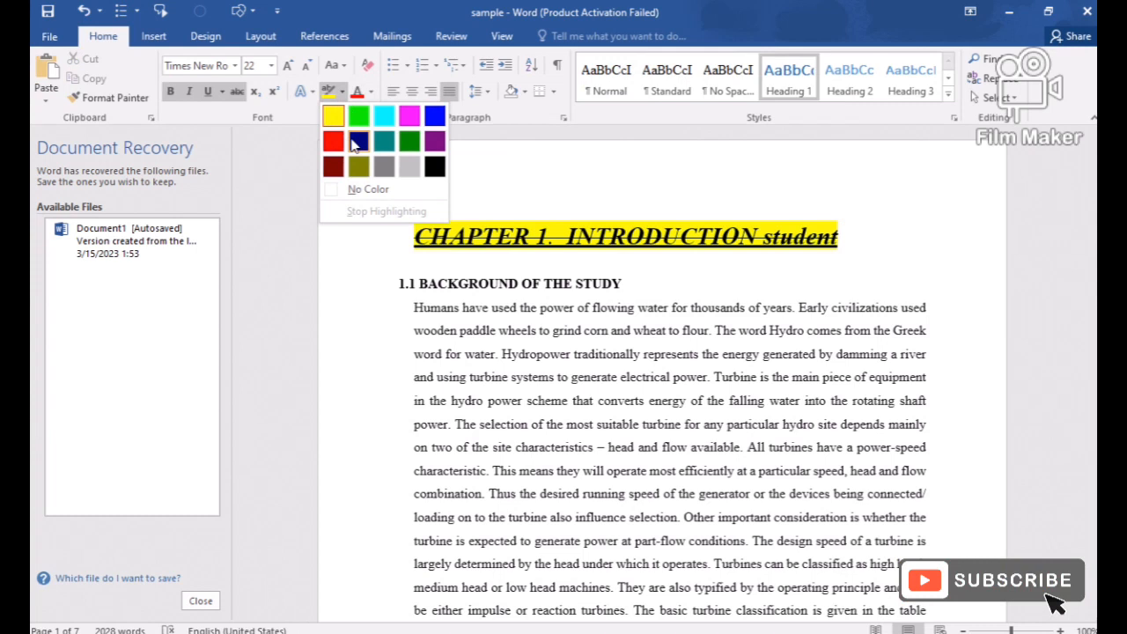
left_click(333, 142)
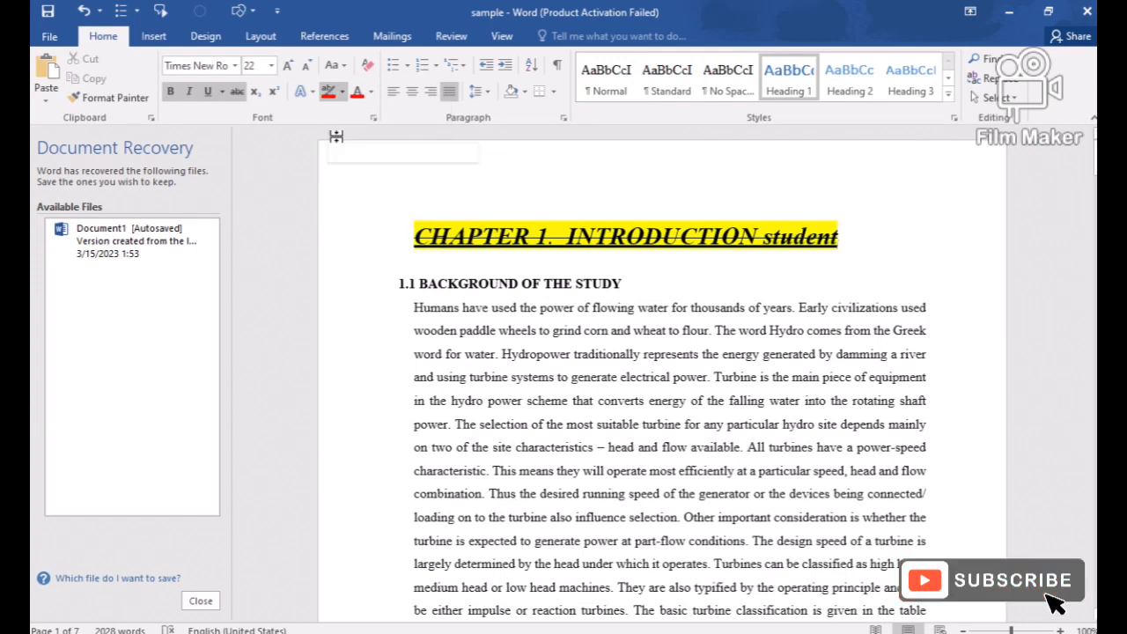
key("super+Tab")
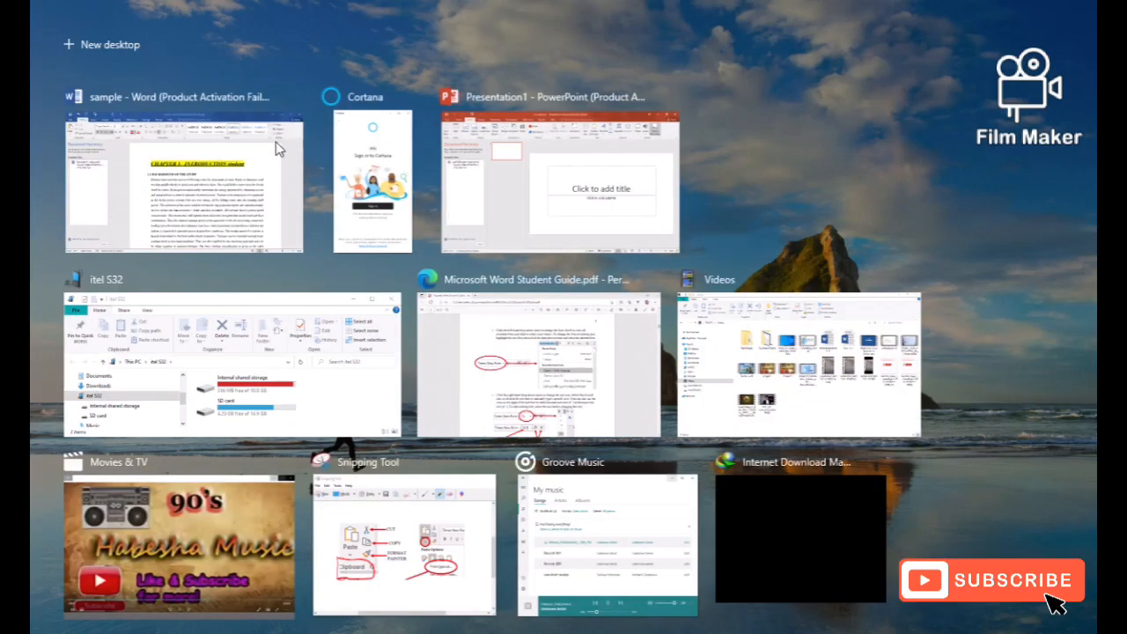
left_click(203, 202)
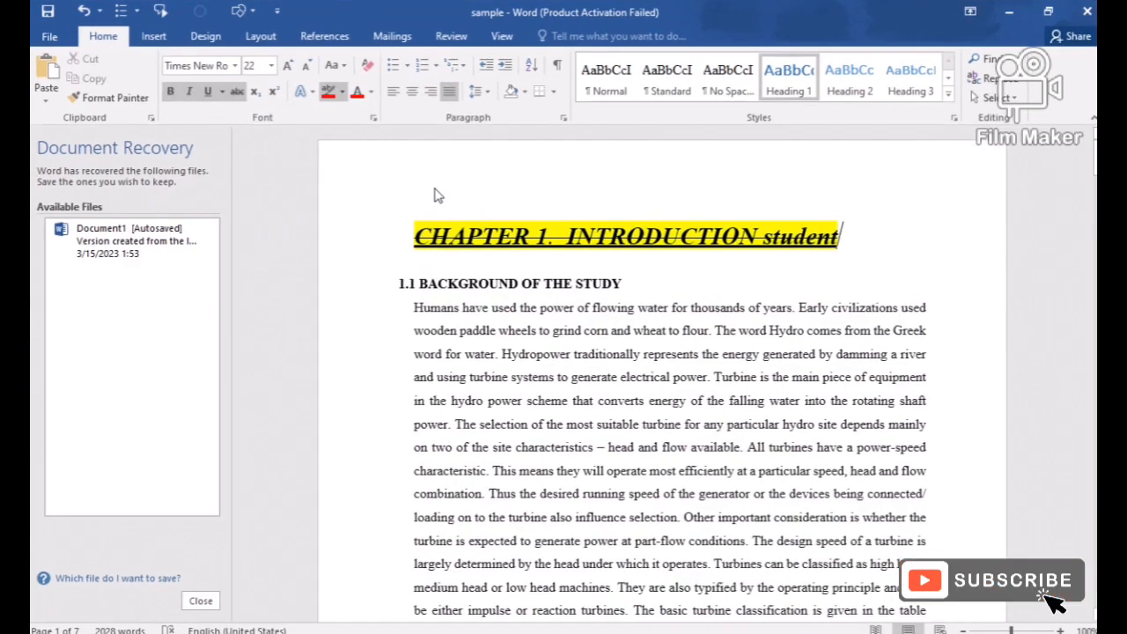
left_click(328, 91)
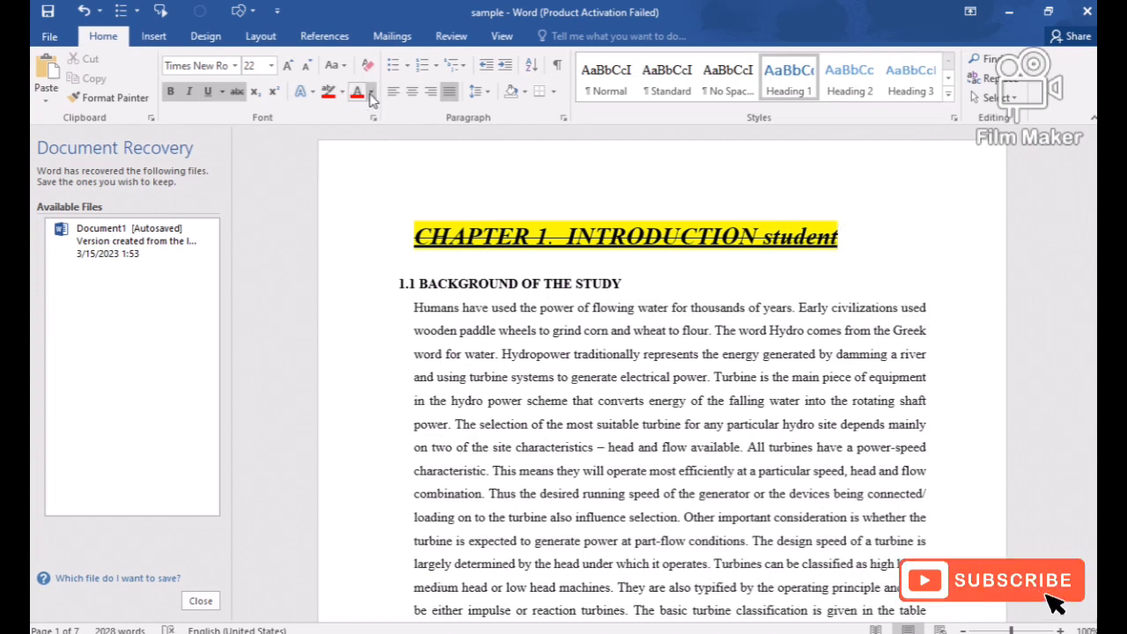
Color the "1.1 BACKGROUND OF THE STUDY" heading red and change its font color to light blue.
left_click(370, 93)
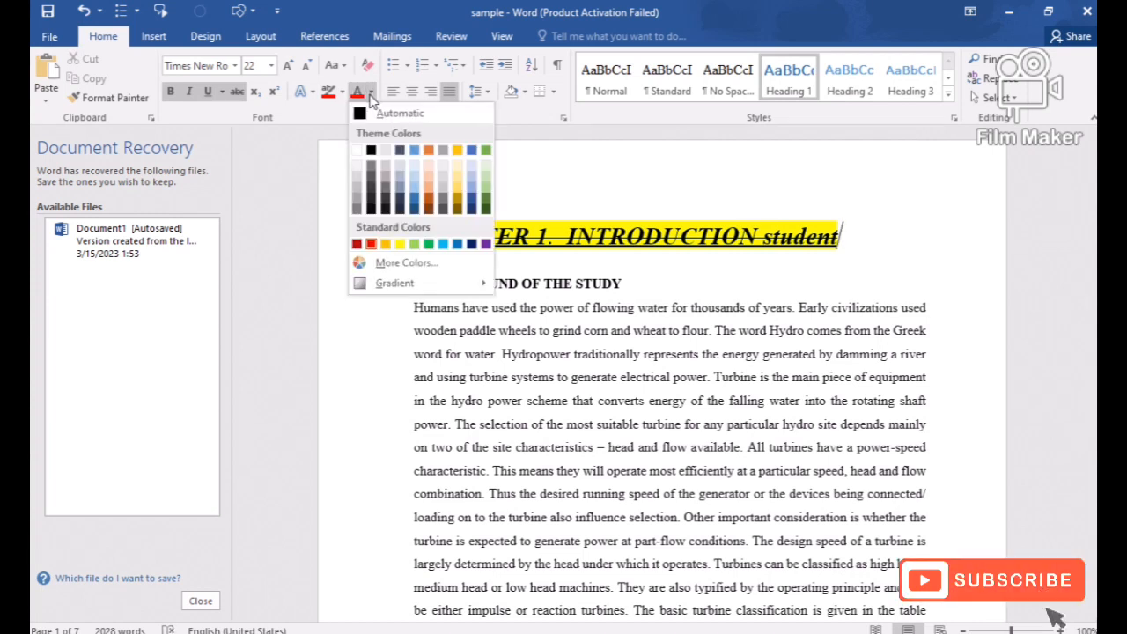
left_click(583, 292)
triple_click(580, 290)
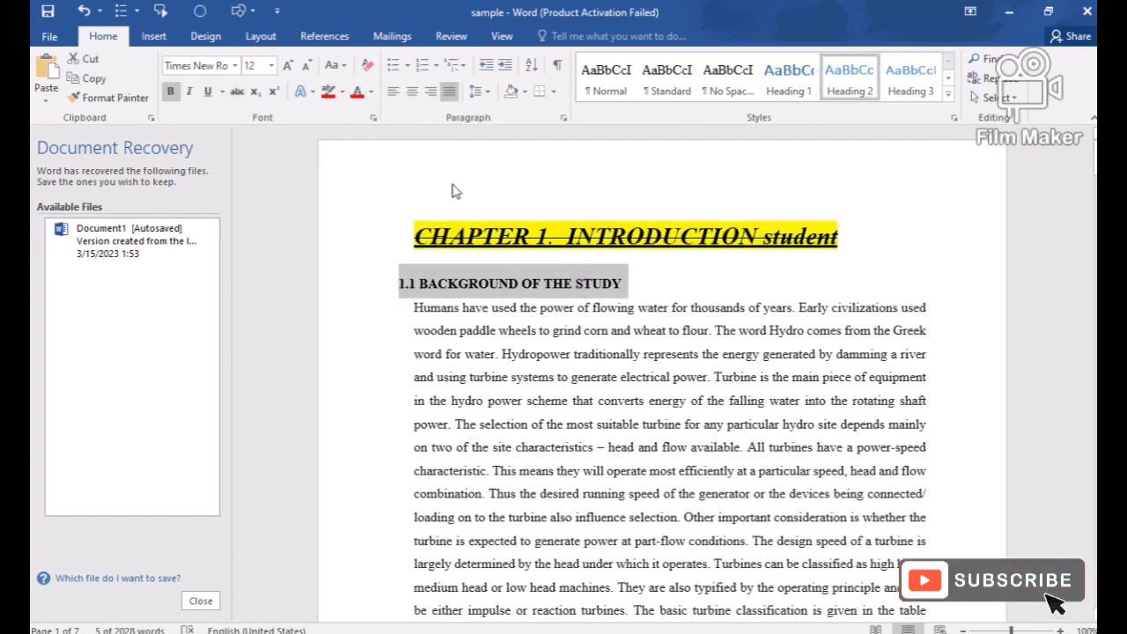
left_click(358, 93)
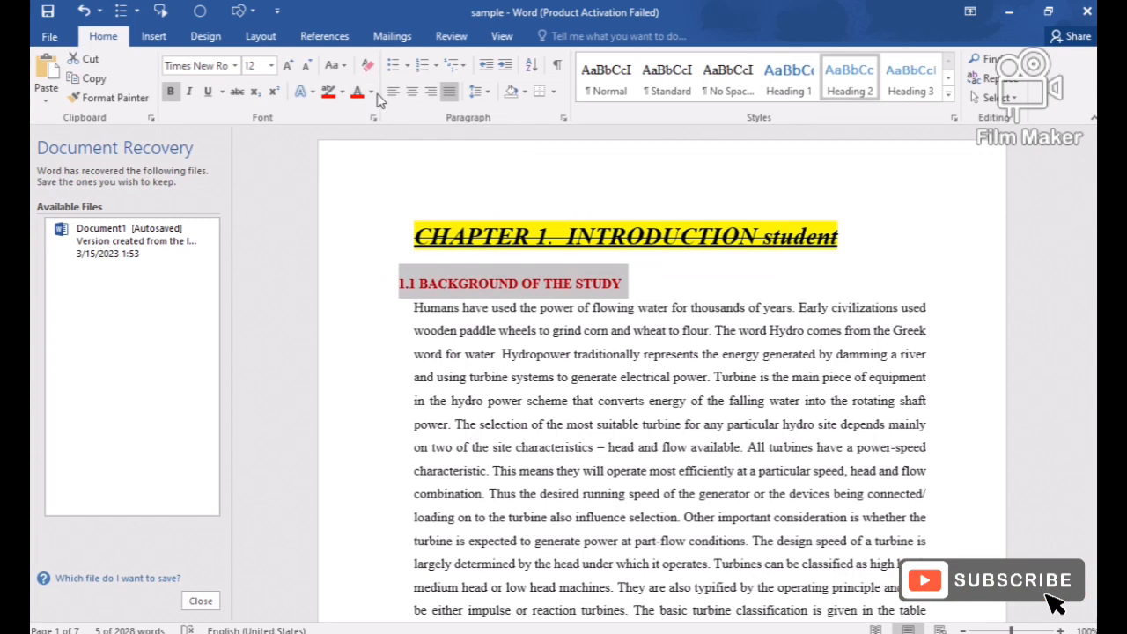
left_click(371, 92)
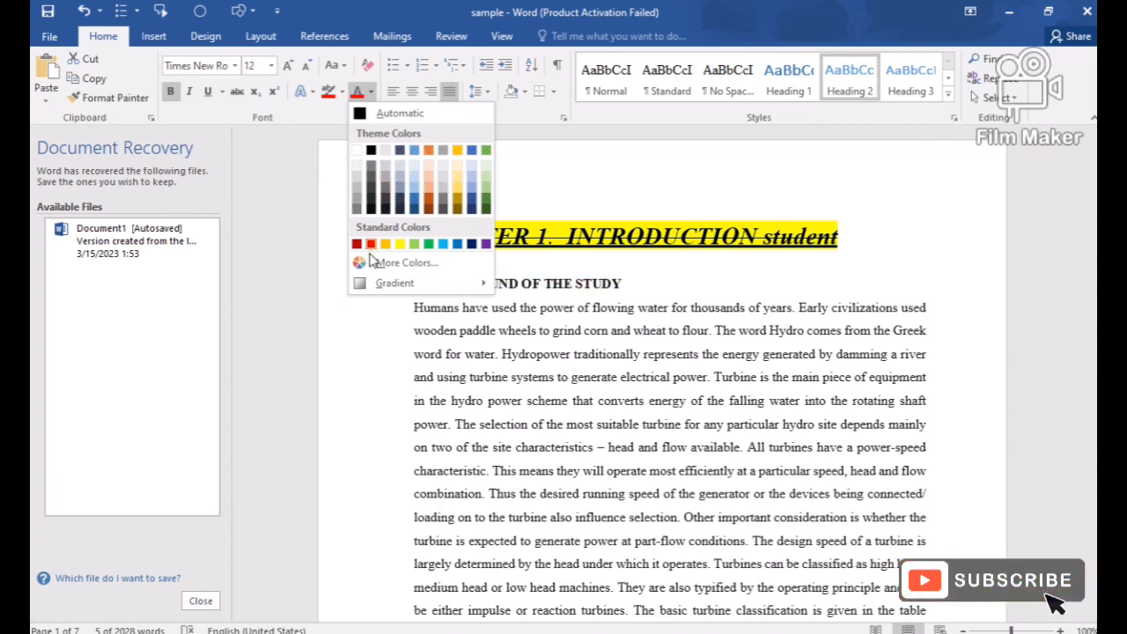
left_click(446, 250)
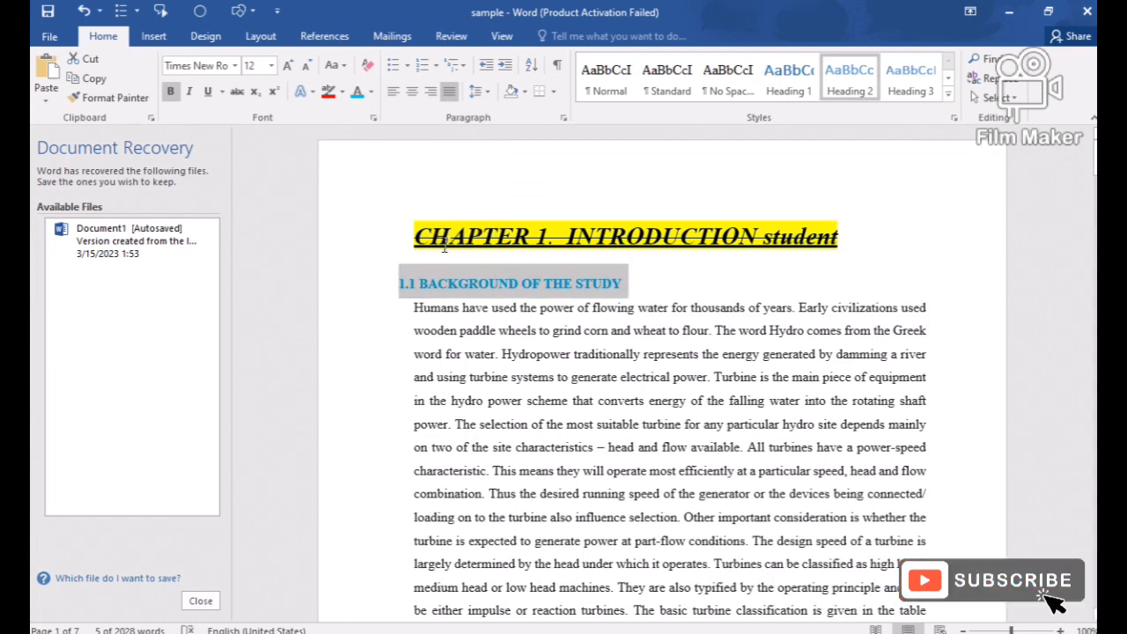
Apply the orange outlined text effect to the 1.1 section heading and change its case to lowercase.
left_click(303, 93)
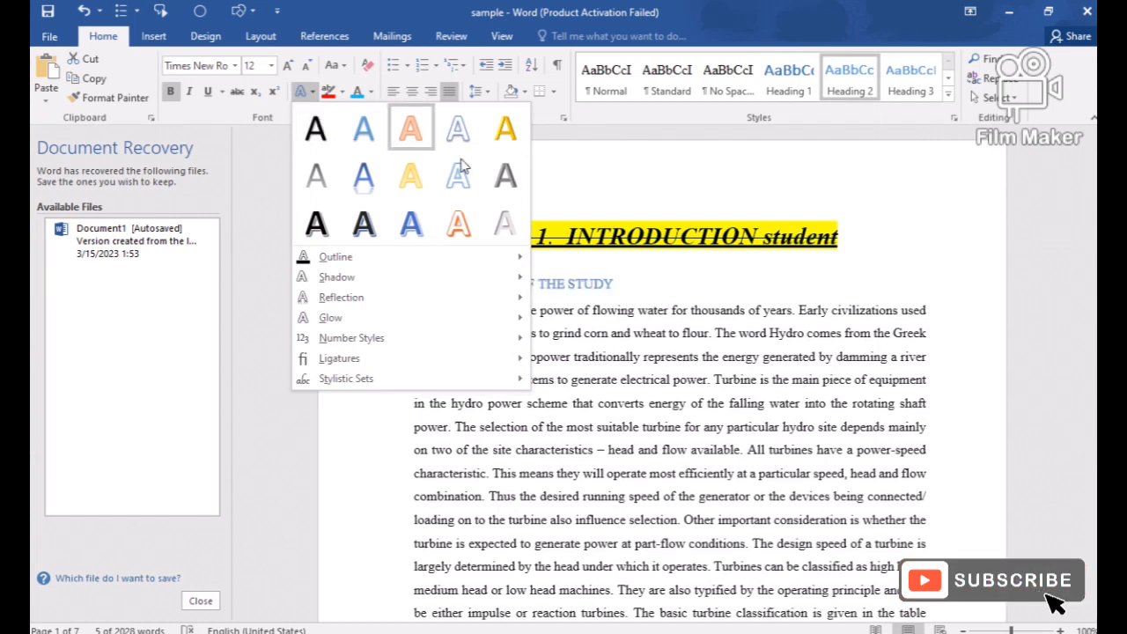
left_click(412, 129)
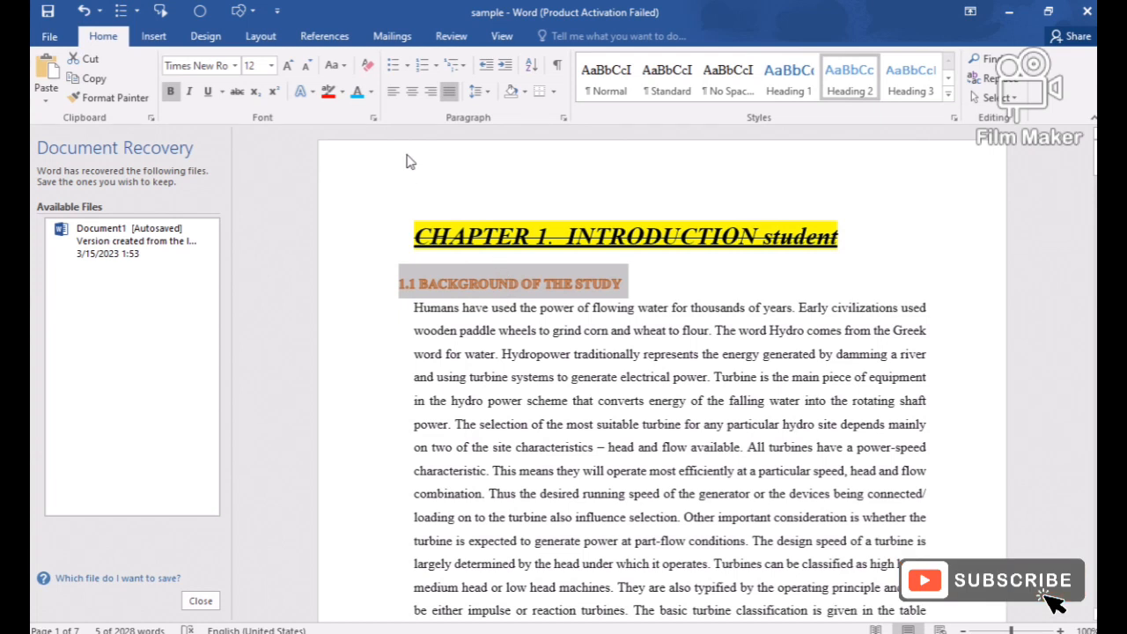
left_click(344, 68)
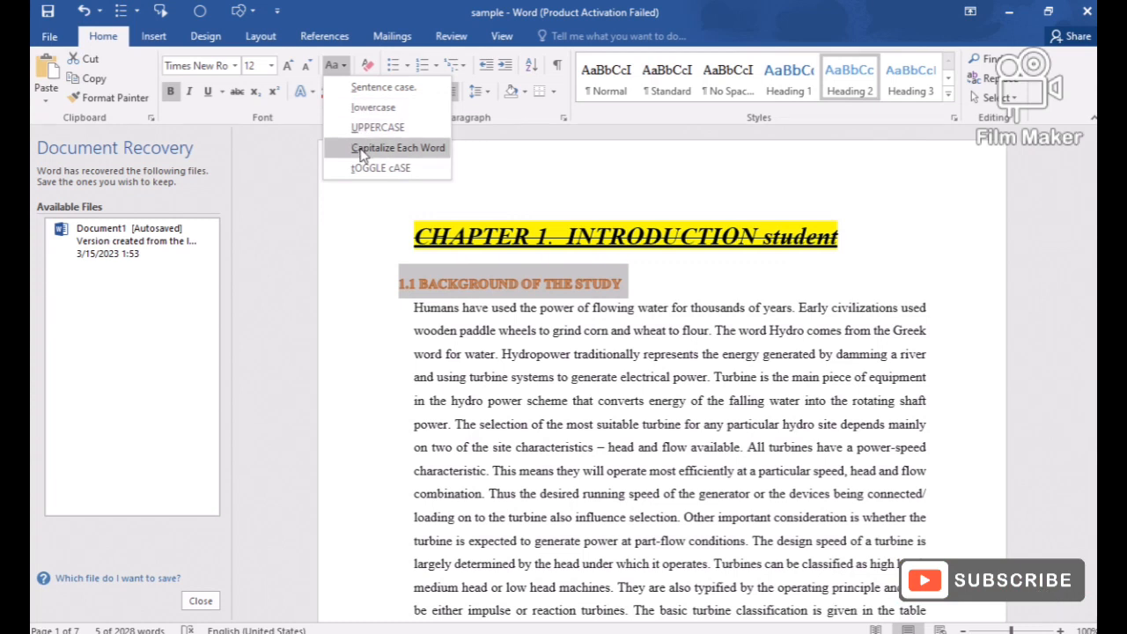
left_click(374, 107)
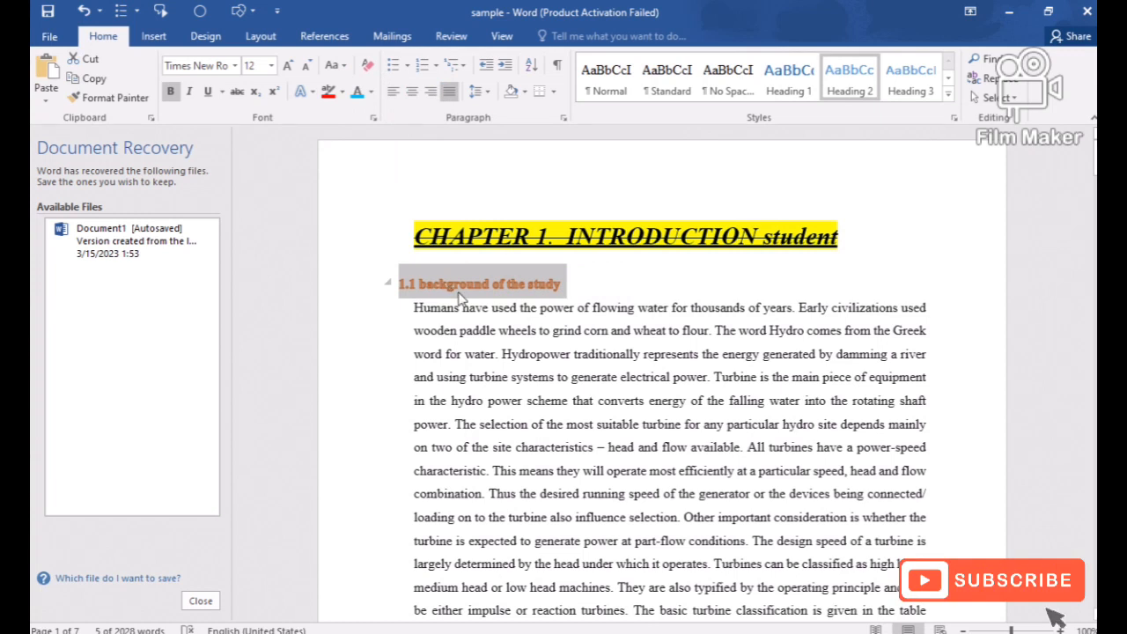